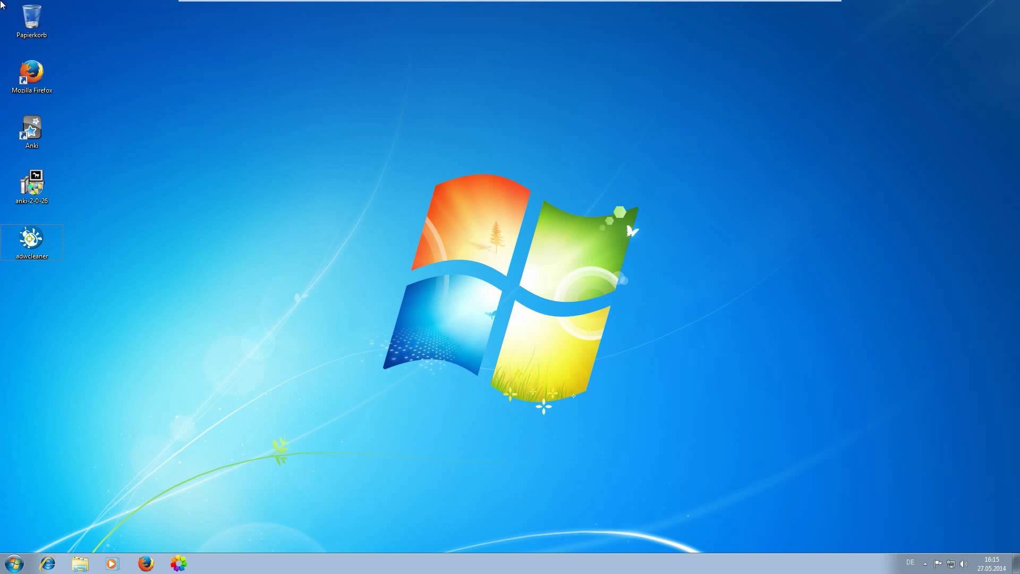
Run SoftonicDownloader_fuer_anki from the Downloads folder and allow it to make changes to the computer.
left_click(85, 568)
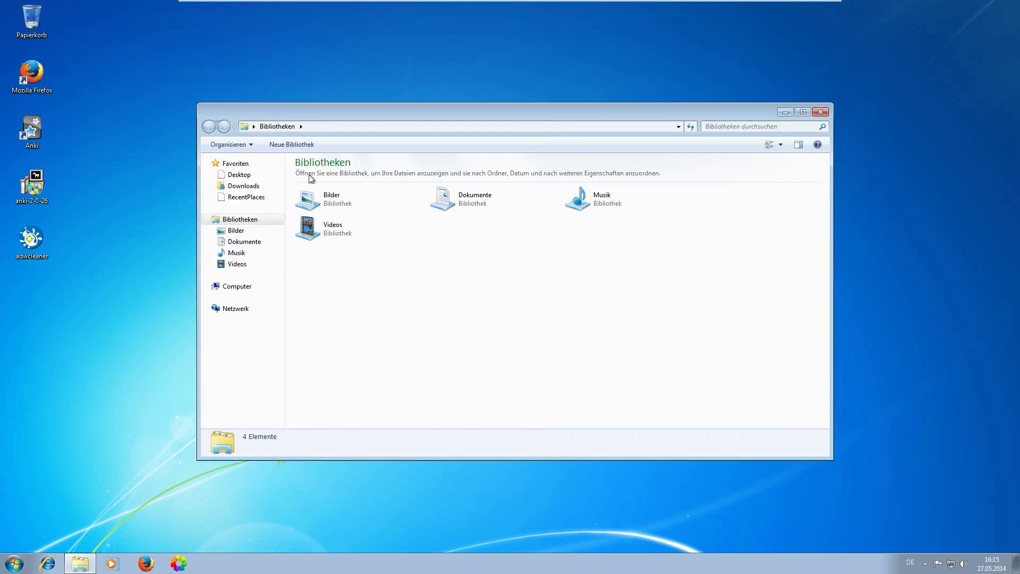
left_click(253, 187)
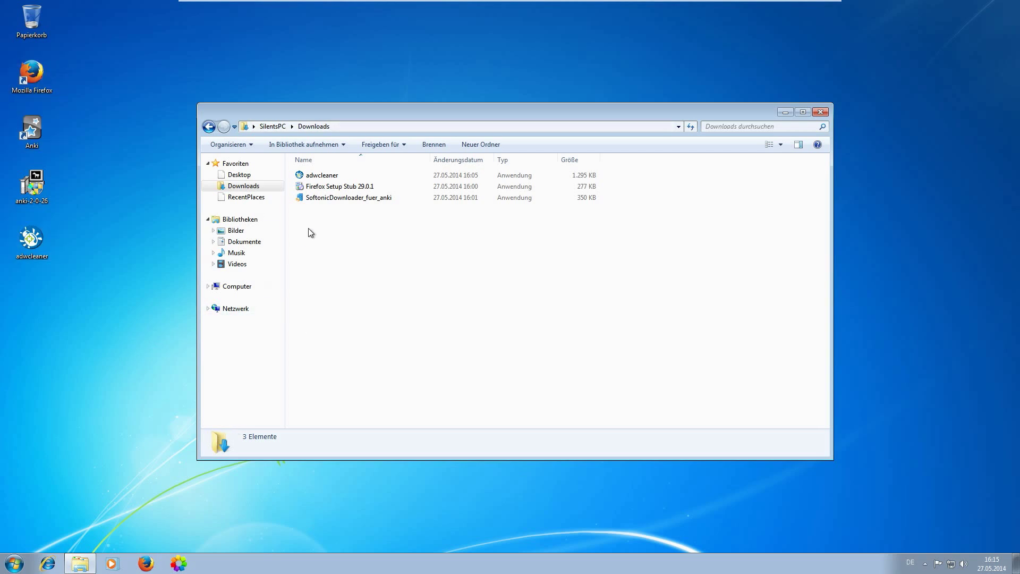
double_click(320, 198)
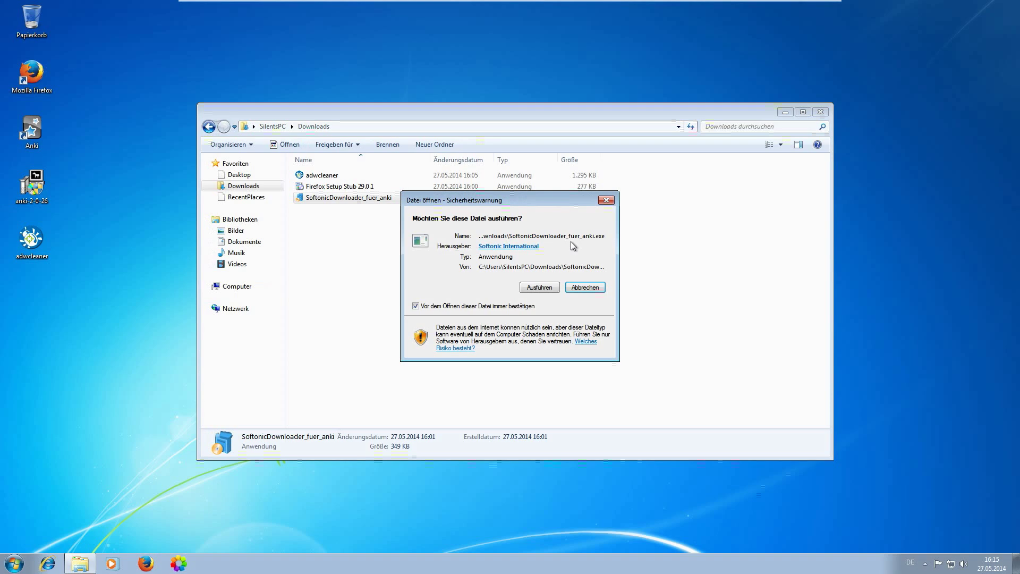
left_click(538, 291)
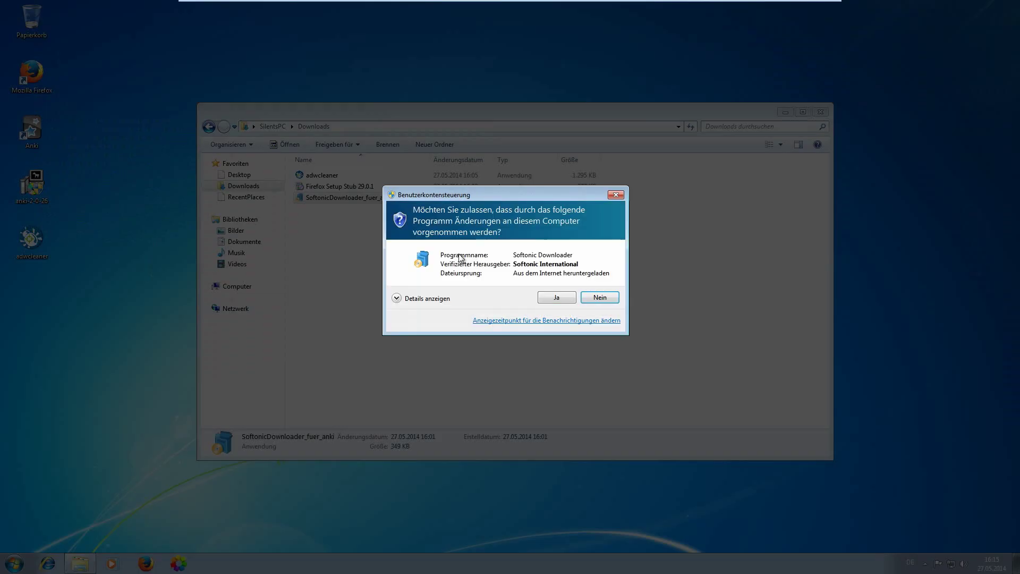
left_click(557, 294)
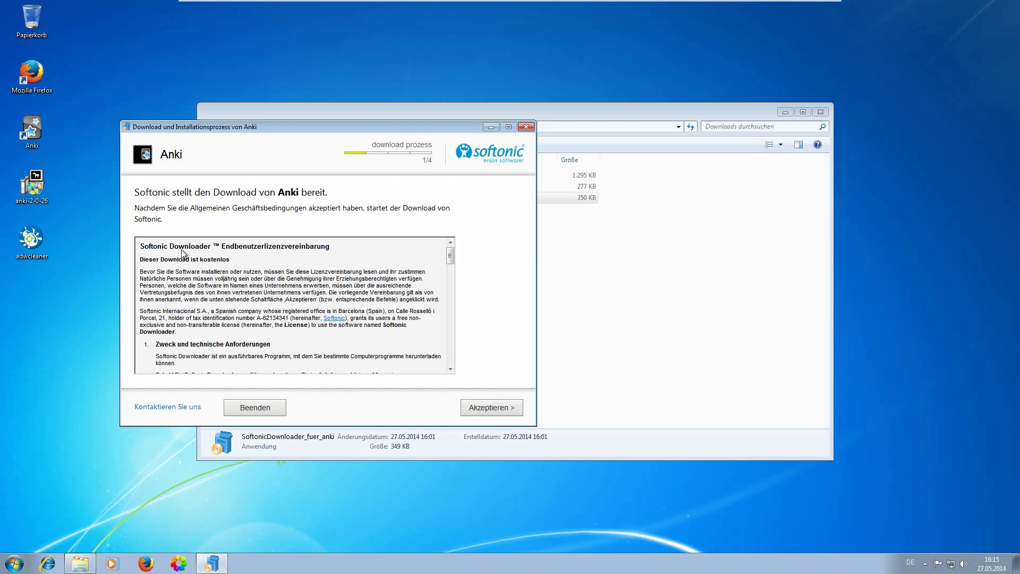
Accept the Softonic licence agreement and the SmartWeb offer, and accept the Bueno Search Toolbar with Schnellinstallation.
left_click(491, 408)
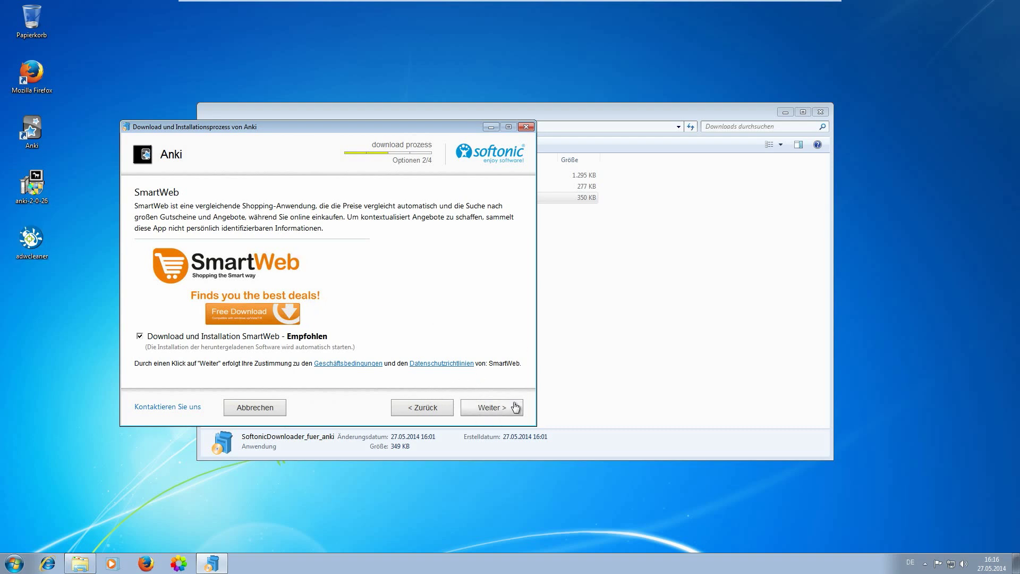
left_click(490, 408)
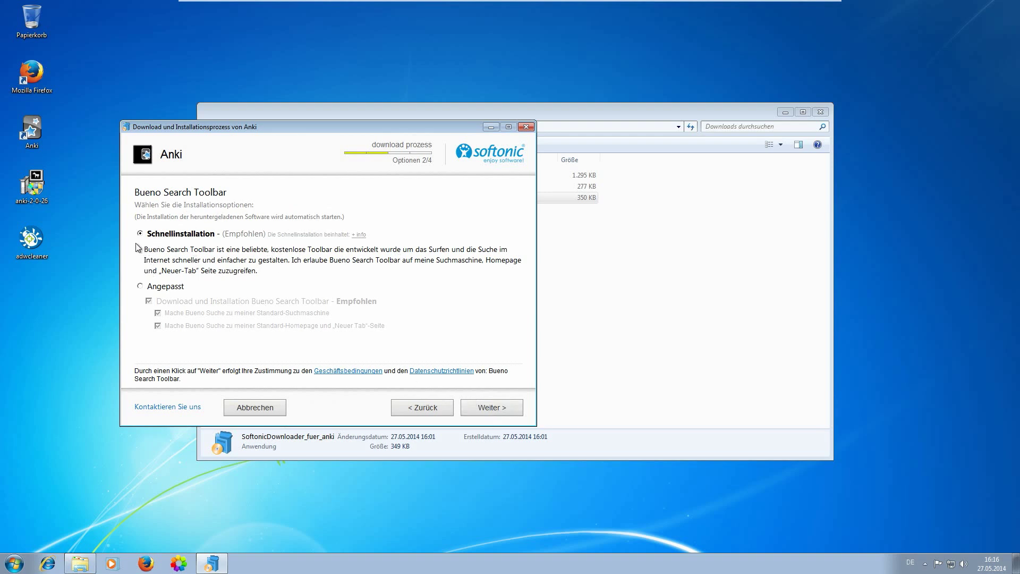
left_click(425, 407)
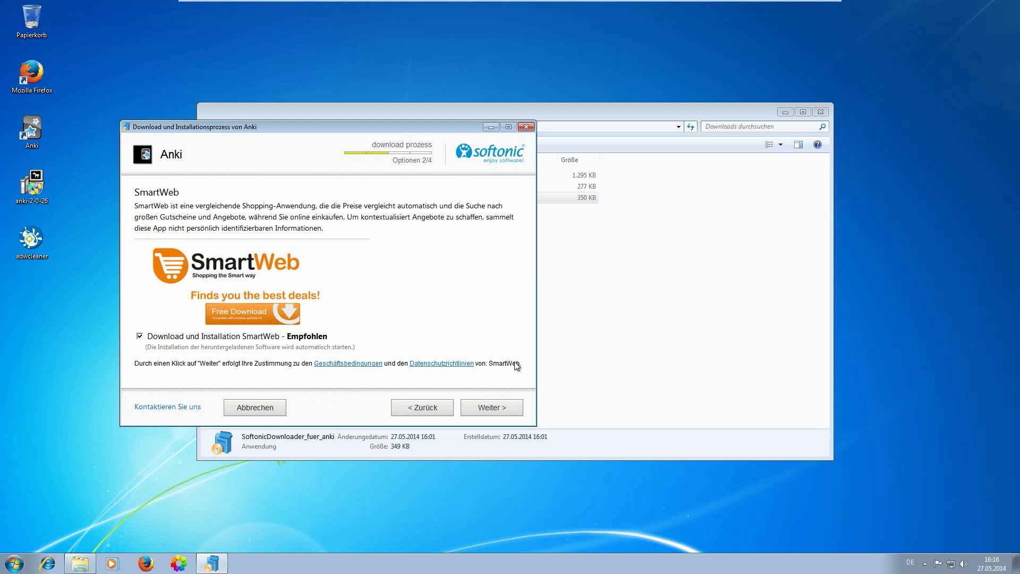
left_click(509, 410)
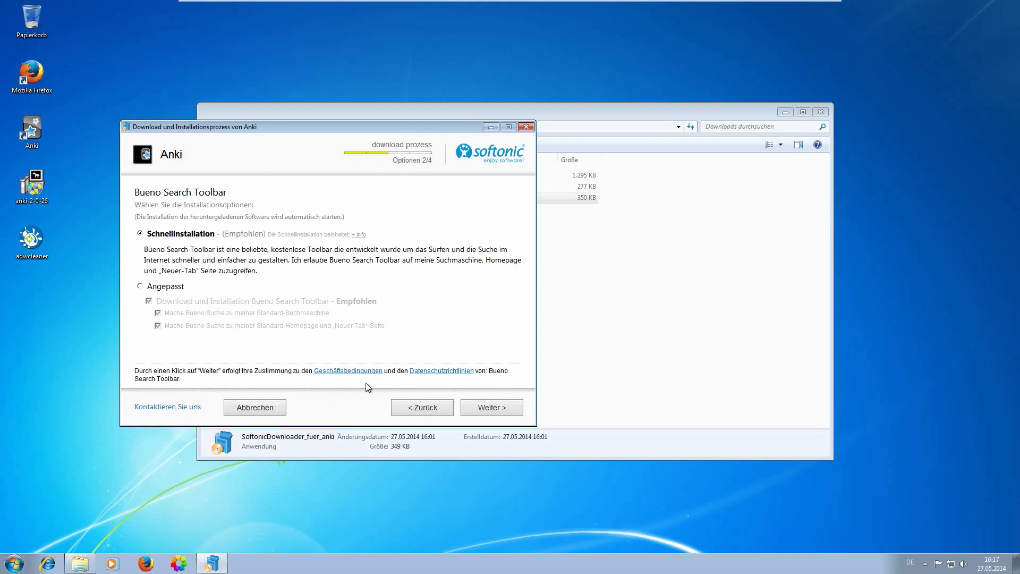
left_click(485, 405)
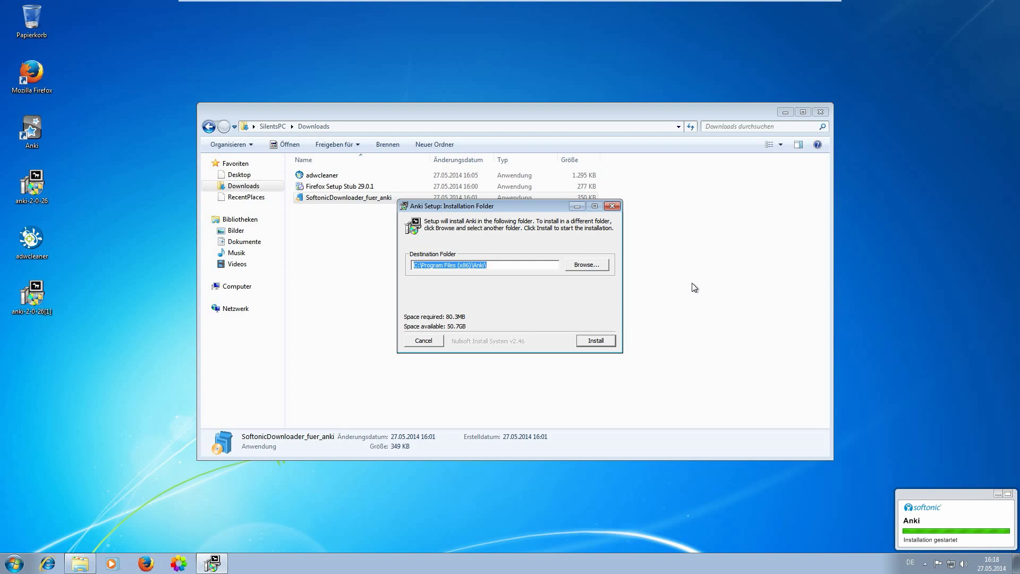
Install Anki into the default destination folder, and close the setup, the Downloads folder and the Softonic downloader.
right_click(646, 275)
left_click(627, 273)
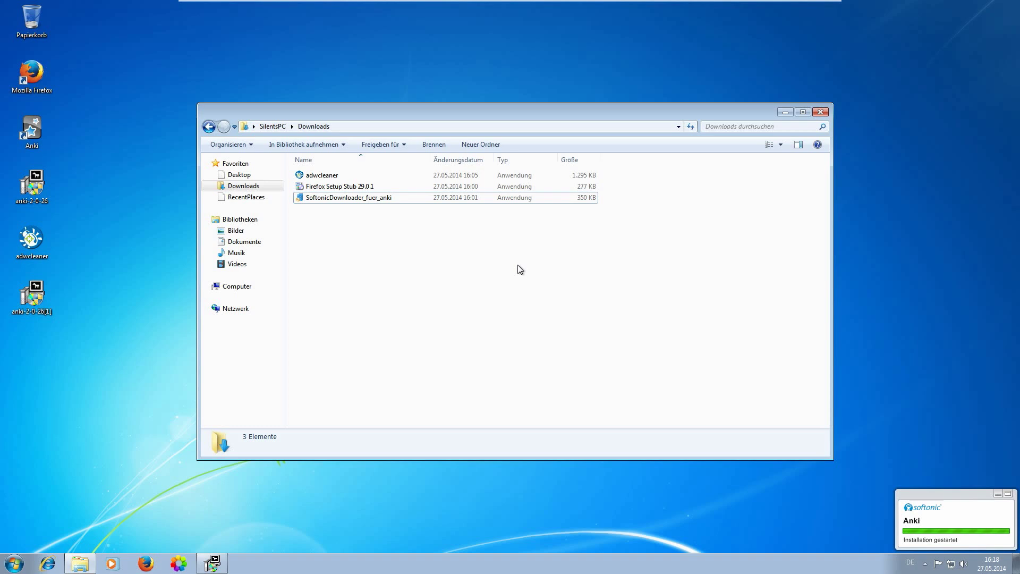
left_click(212, 564)
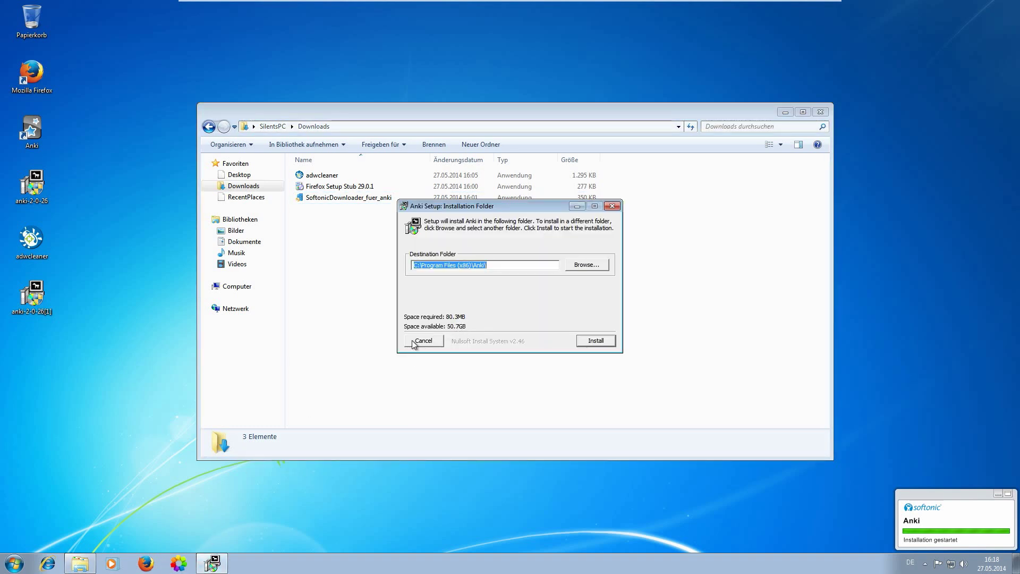
left_click(601, 342)
left_click(566, 311)
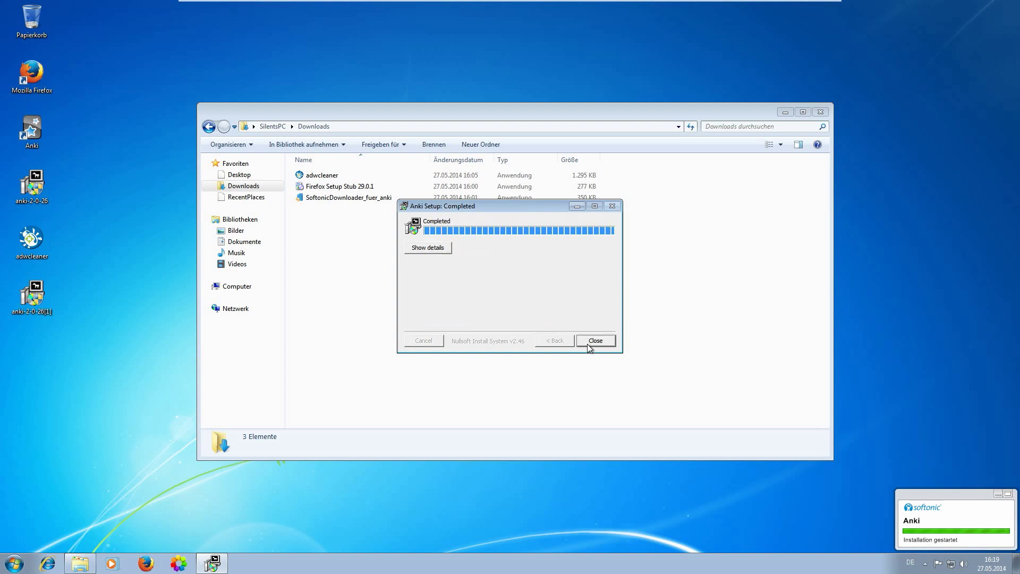
left_click(595, 341)
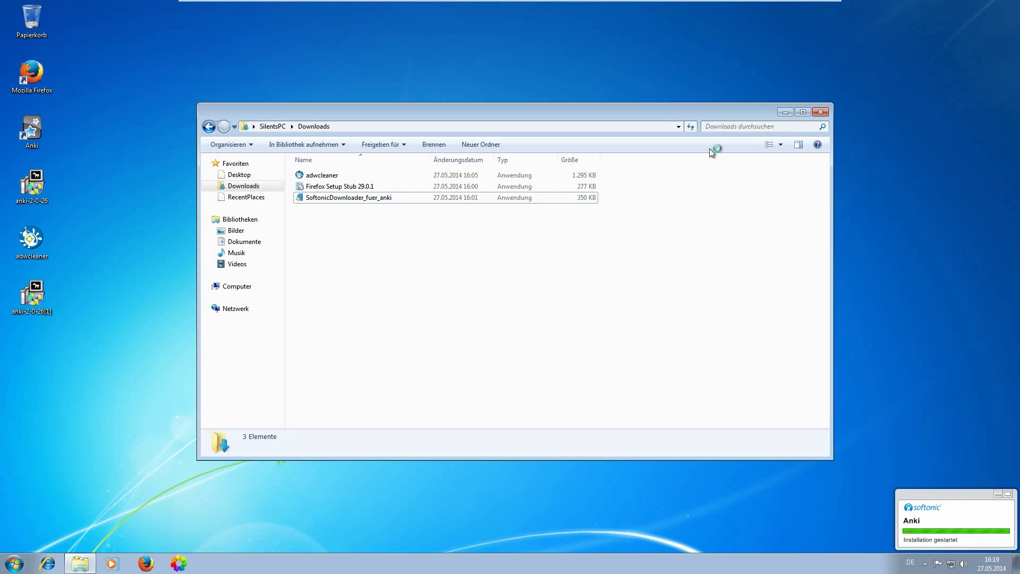
left_click(820, 112)
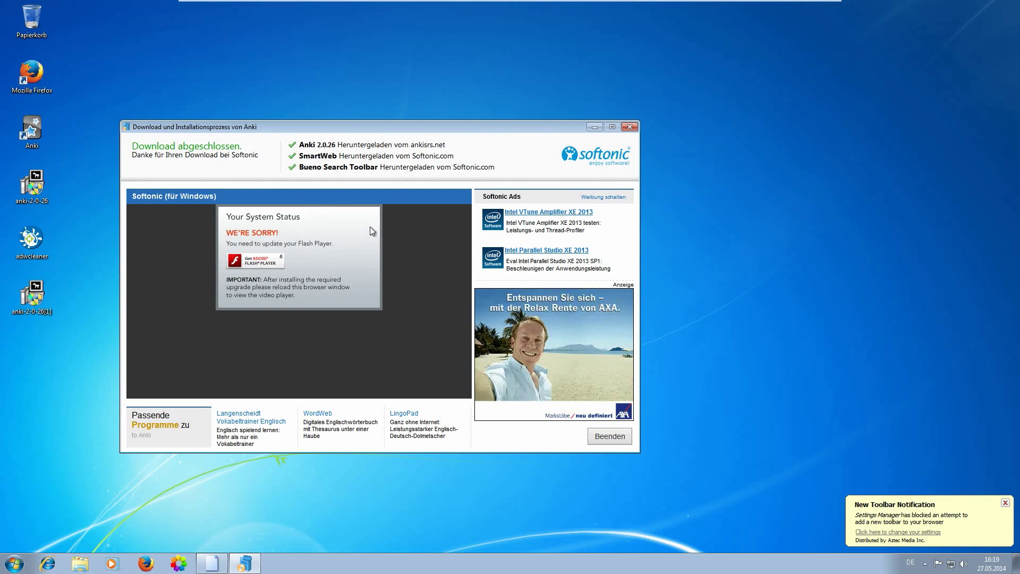
left_click(630, 127)
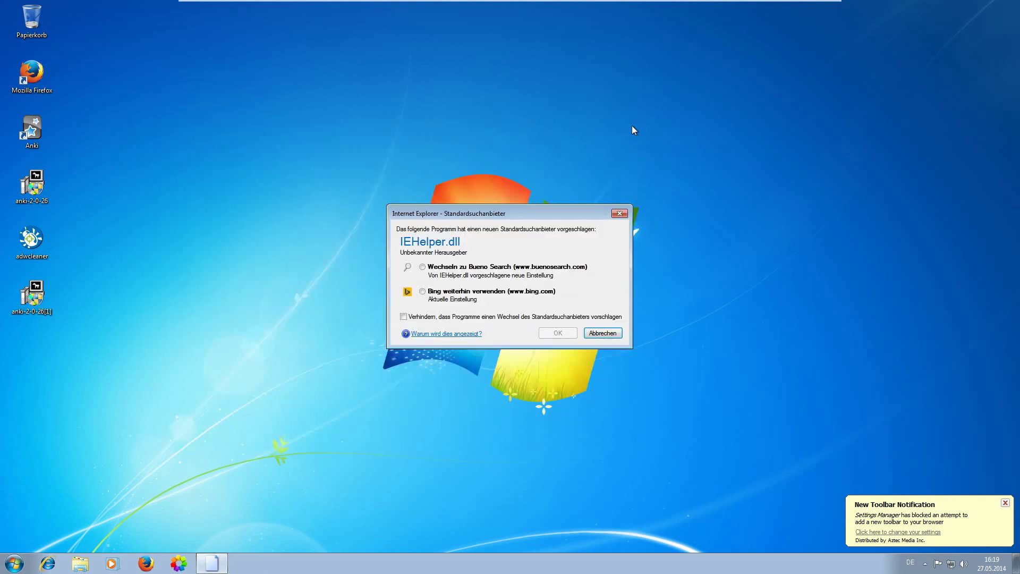
Switch Internet Explorer's default search provider to Bueno Search and dismiss both Settings Manager notifications.
left_click(433, 267)
left_click(556, 333)
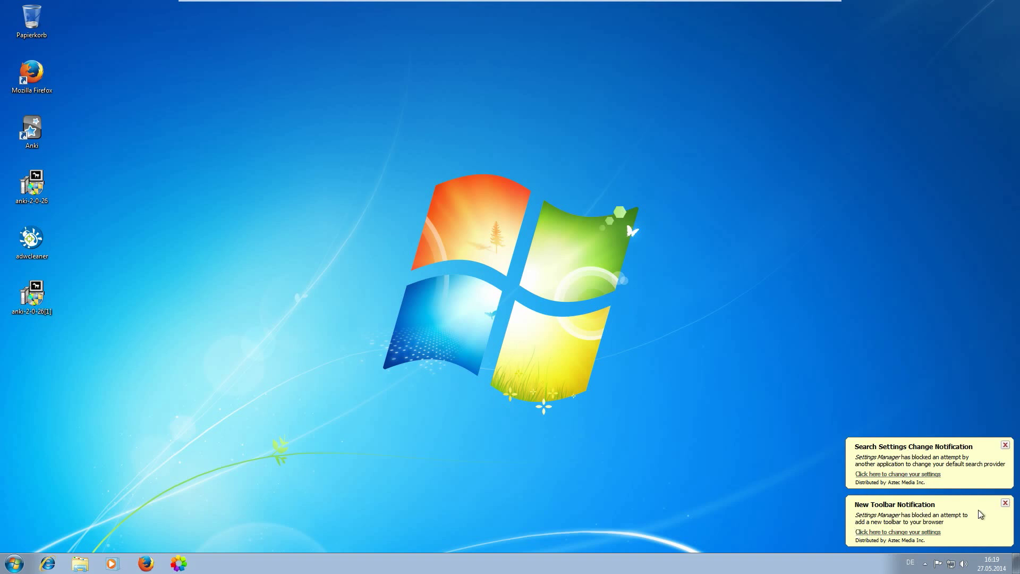
left_click(1005, 446)
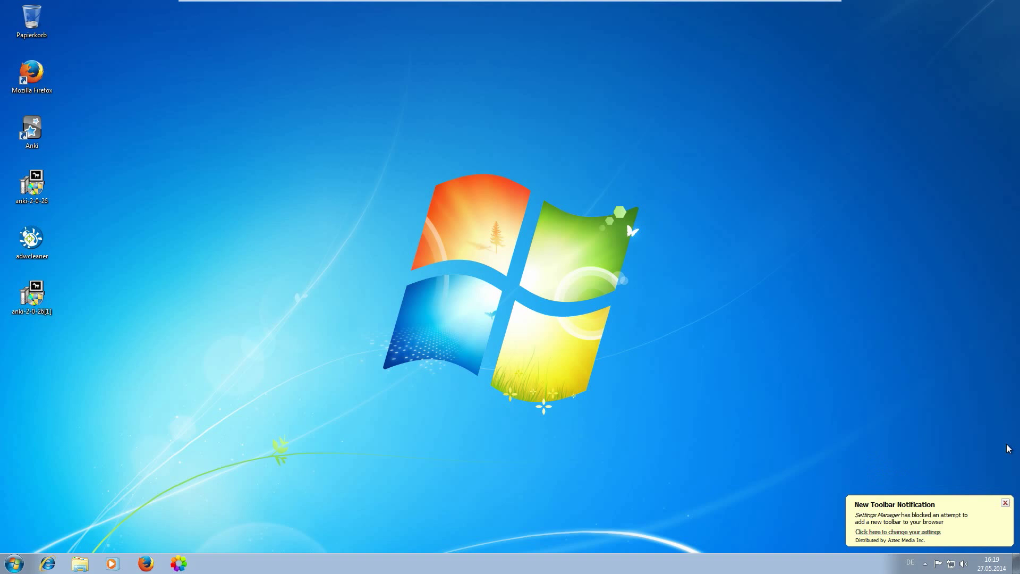
left_click(1006, 503)
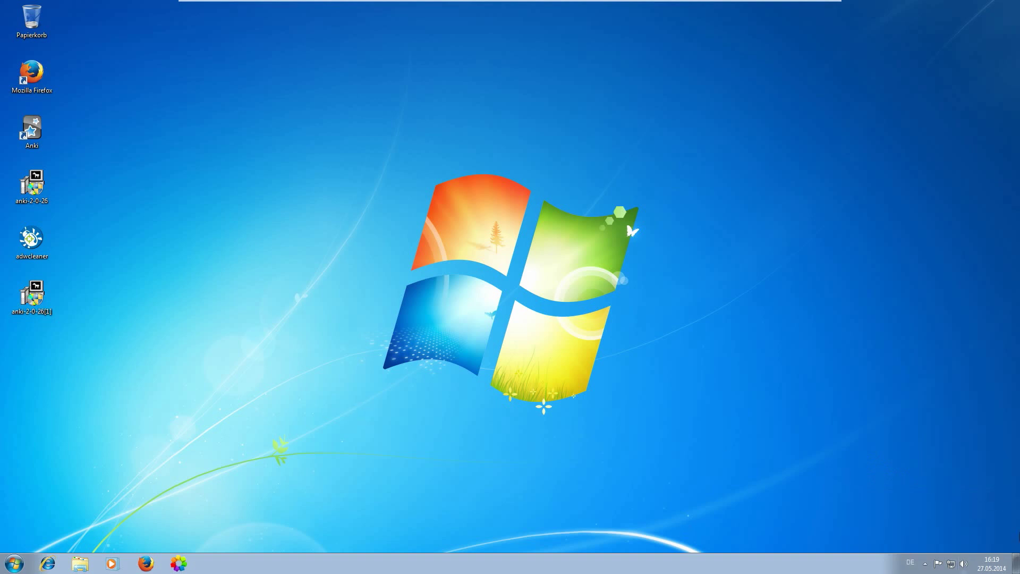
Open Firefox, allow the installation of the BuenoSearch 1.6.0 add-on, and restart the browser to complete it.
mouse_move(182, 2)
left_click(147, 566)
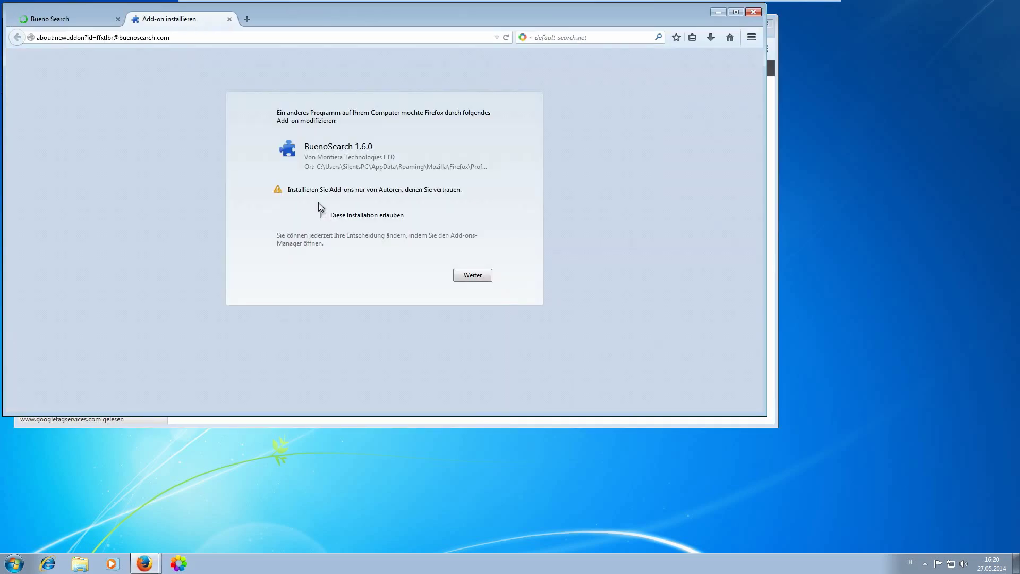
left_click(324, 215)
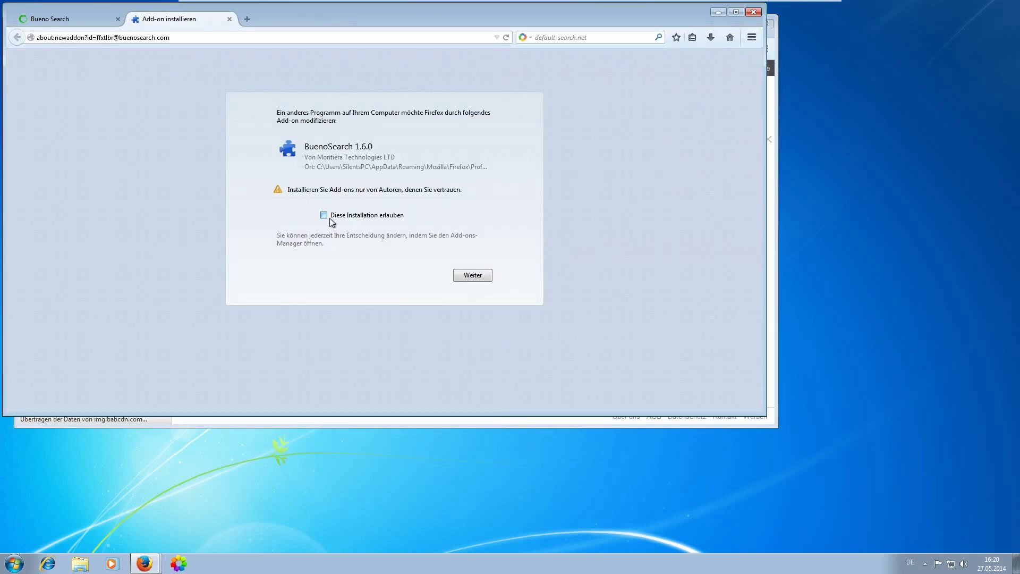
left_click(471, 276)
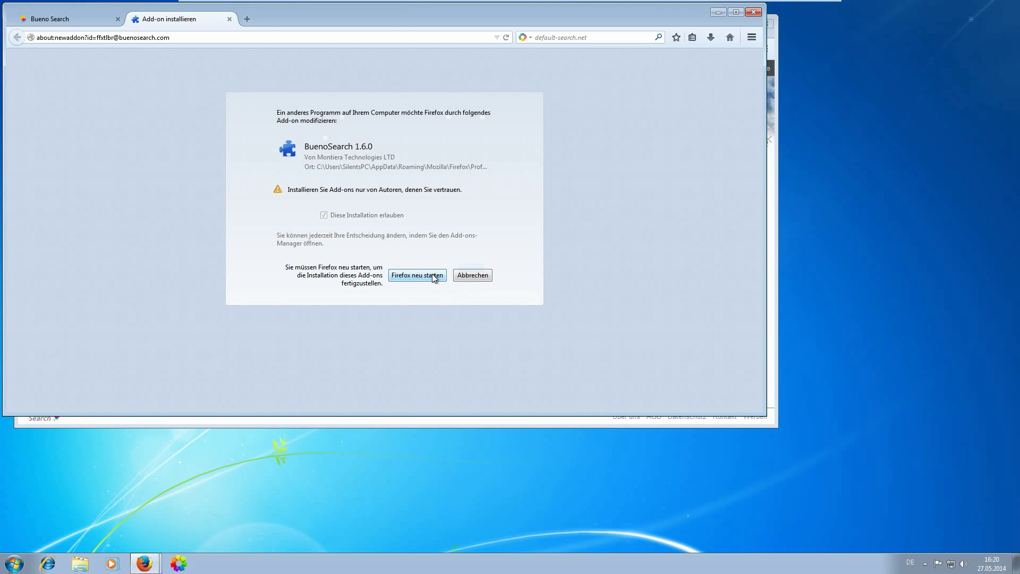
left_click(417, 276)
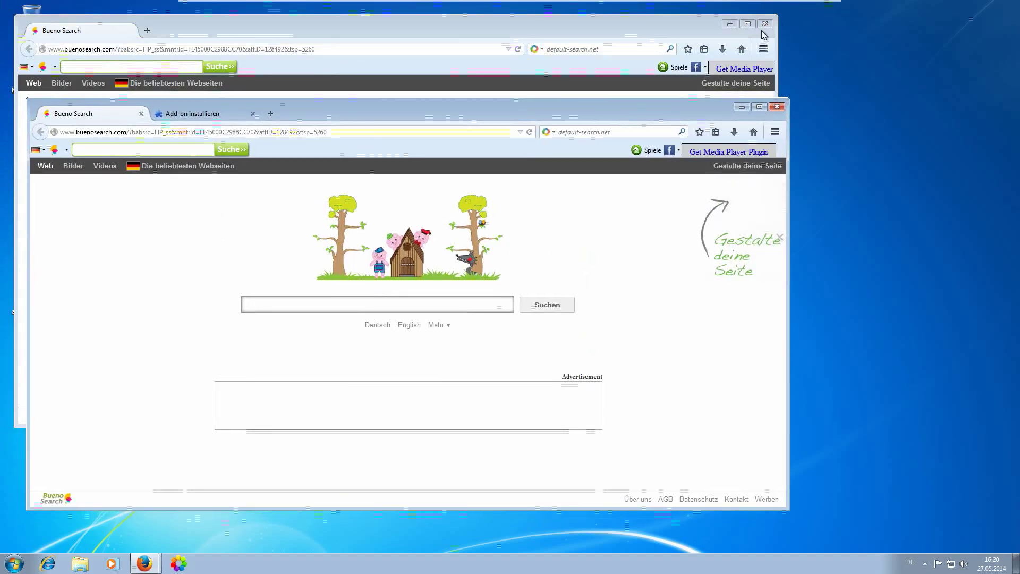
Close both Firefox windows, including all open tabs.
left_click(765, 24)
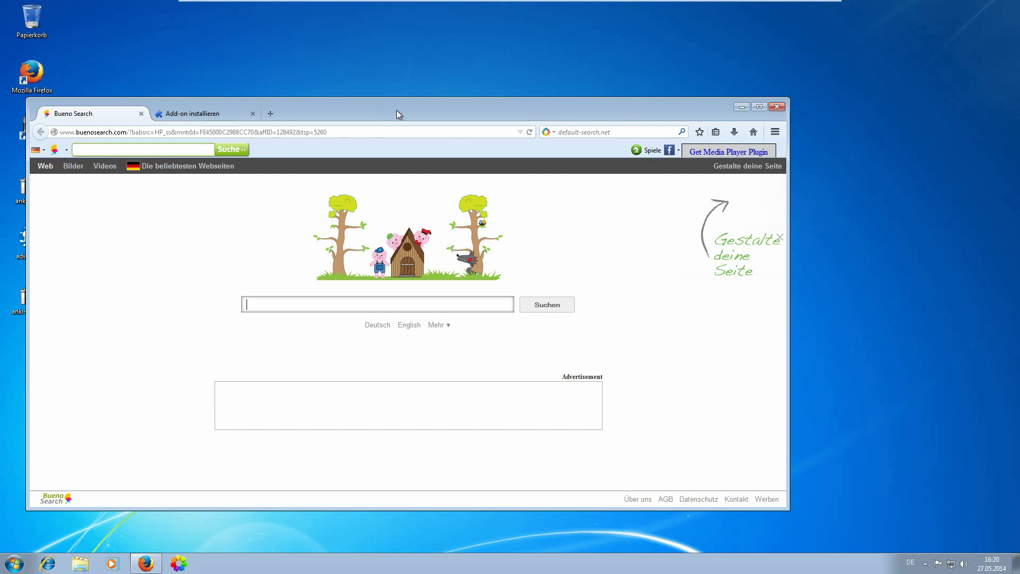
left_click(778, 107)
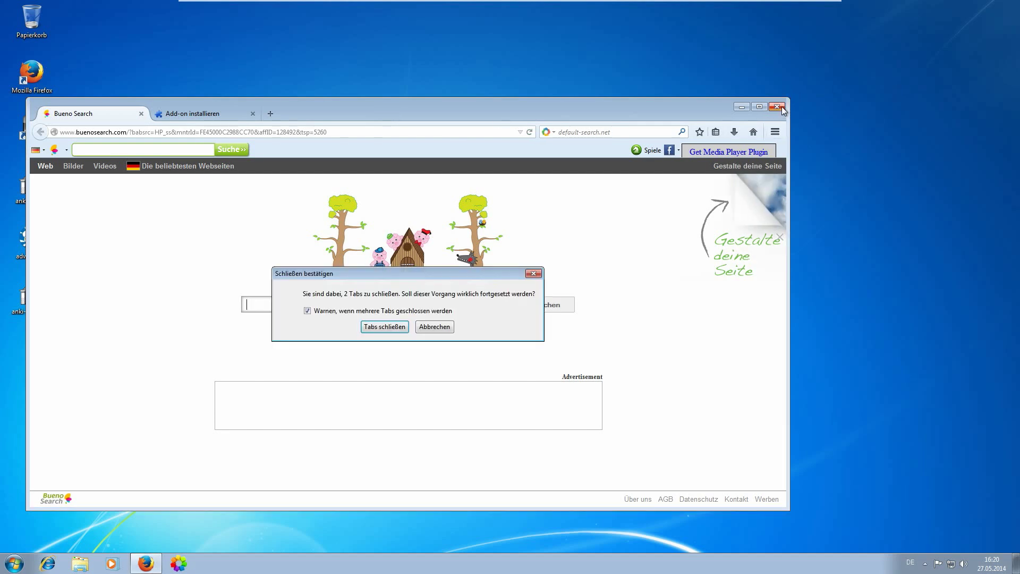
left_click(374, 326)
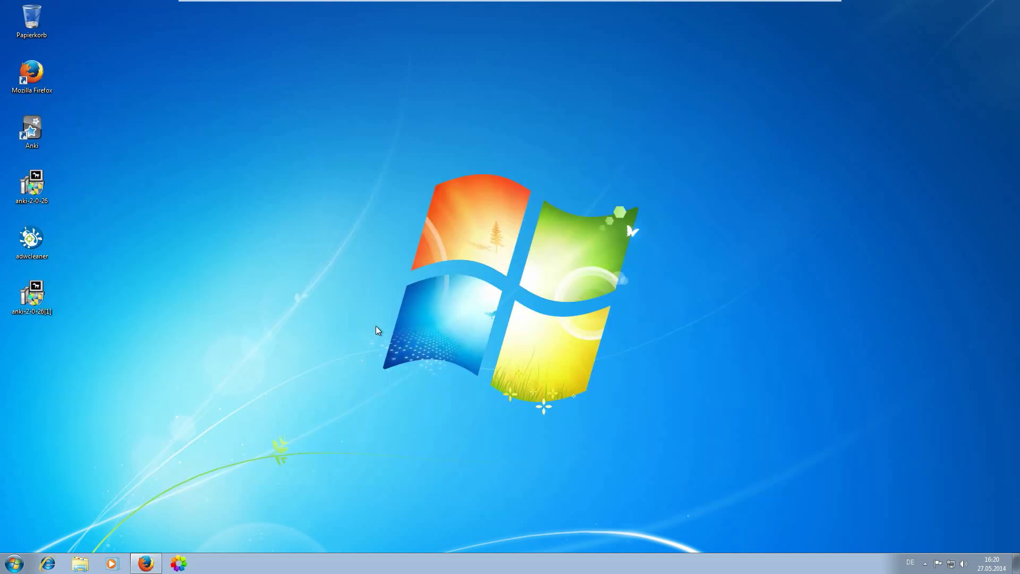
Run adwcleaner from the desktop with permission to make changes, accept its terms of use, and proceed to the newest version's download page.
double_click(36, 253)
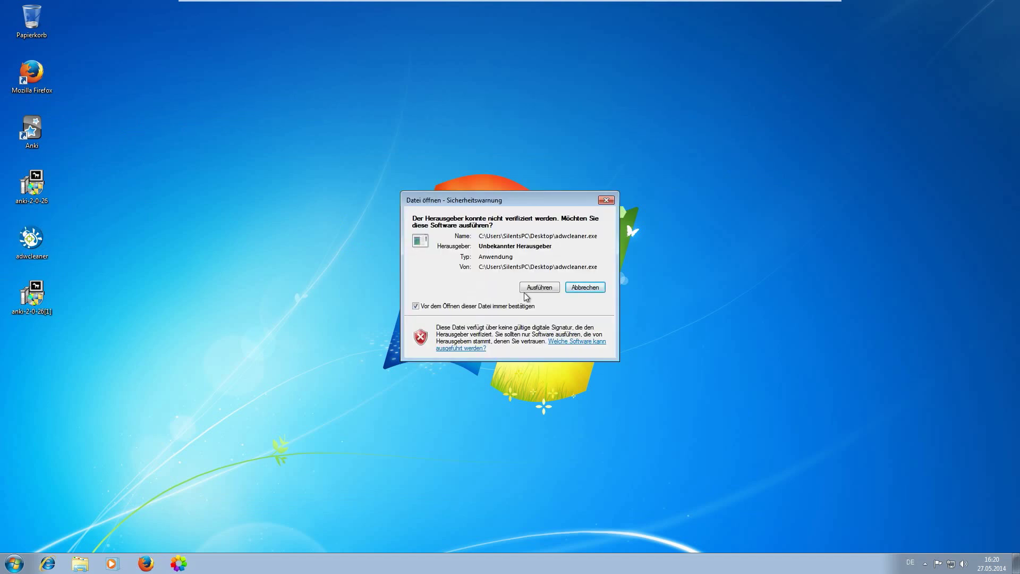
left_click(526, 291)
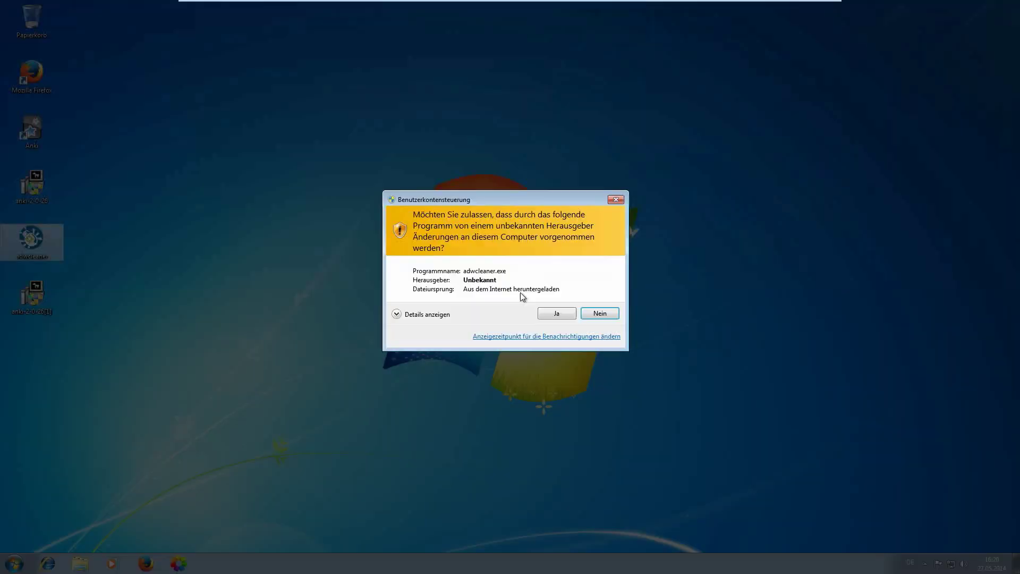
left_click(557, 313)
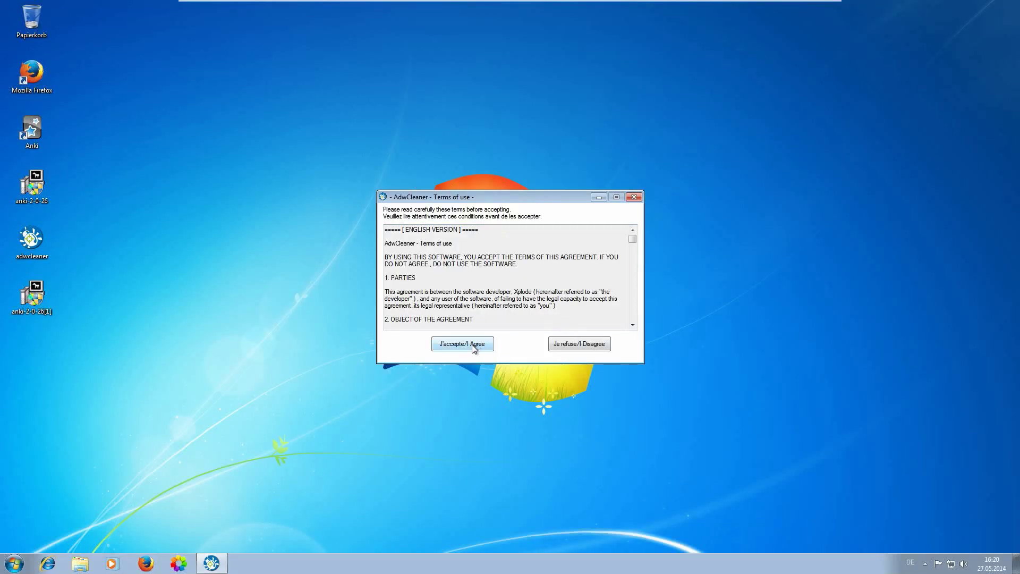
left_click(473, 346)
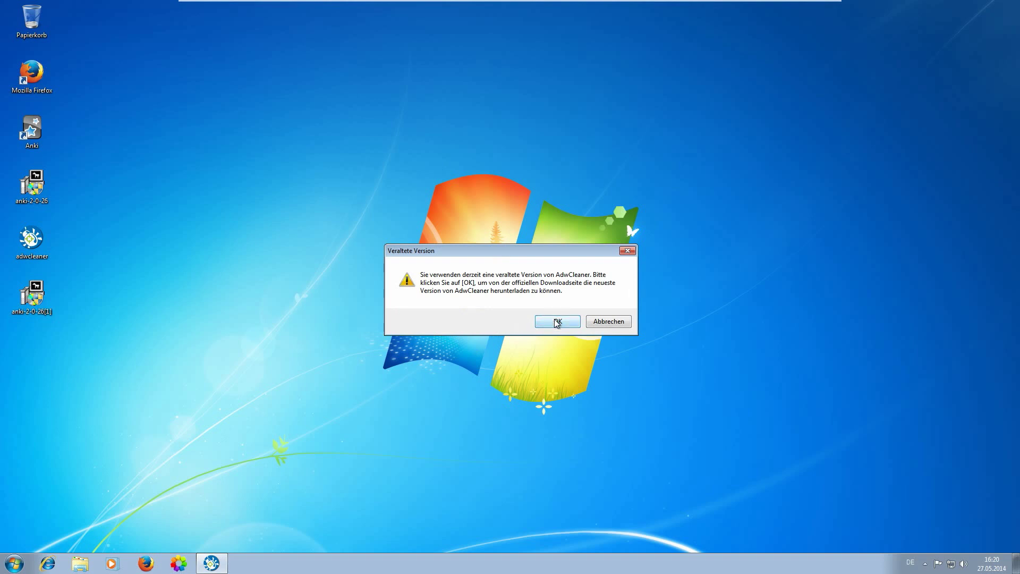
left_click(556, 322)
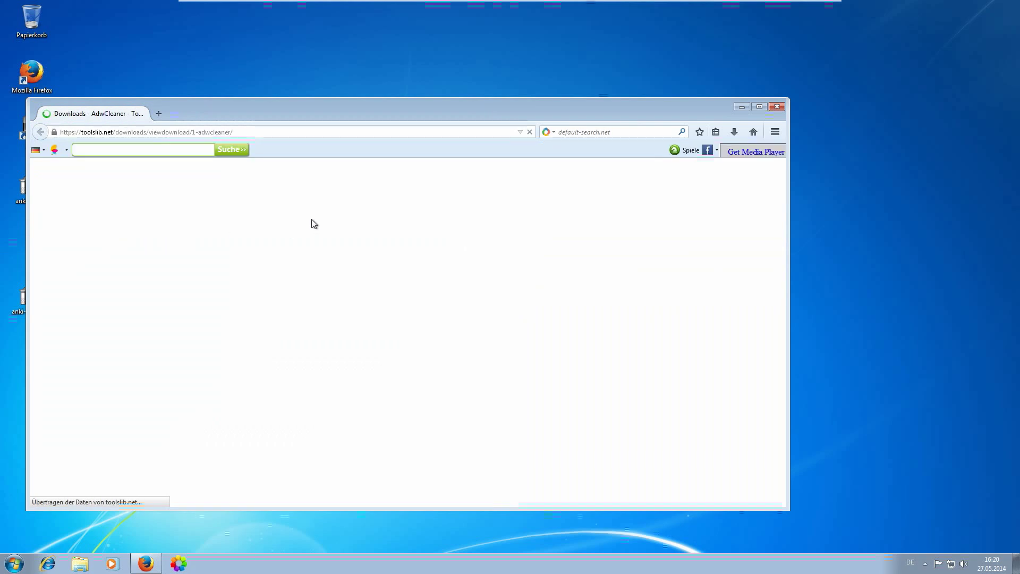
Download and save adwcleaner_3.211.exe from the ToolsLib page, and close Firefox.
left_click(569, 299)
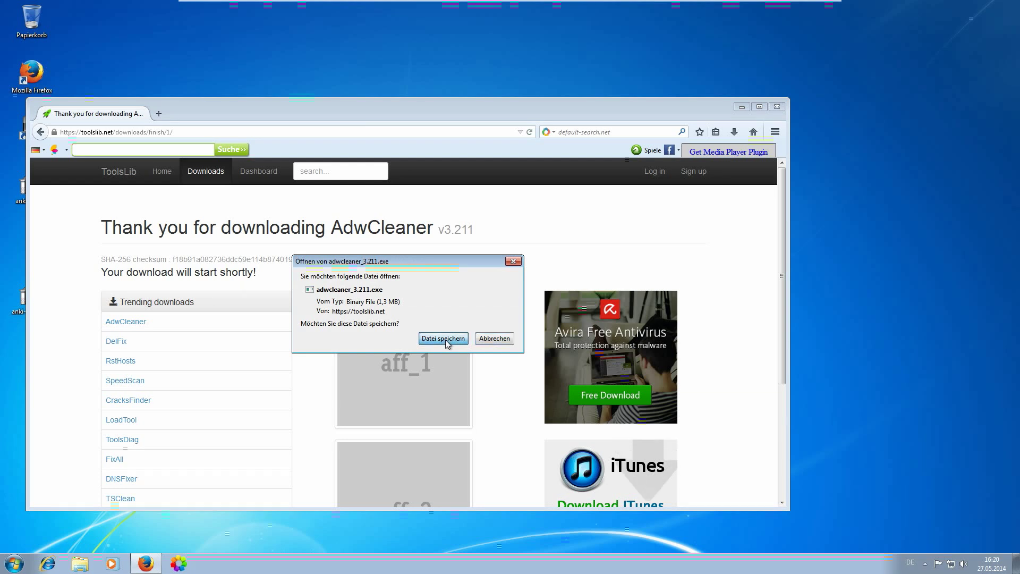
left_click(443, 338)
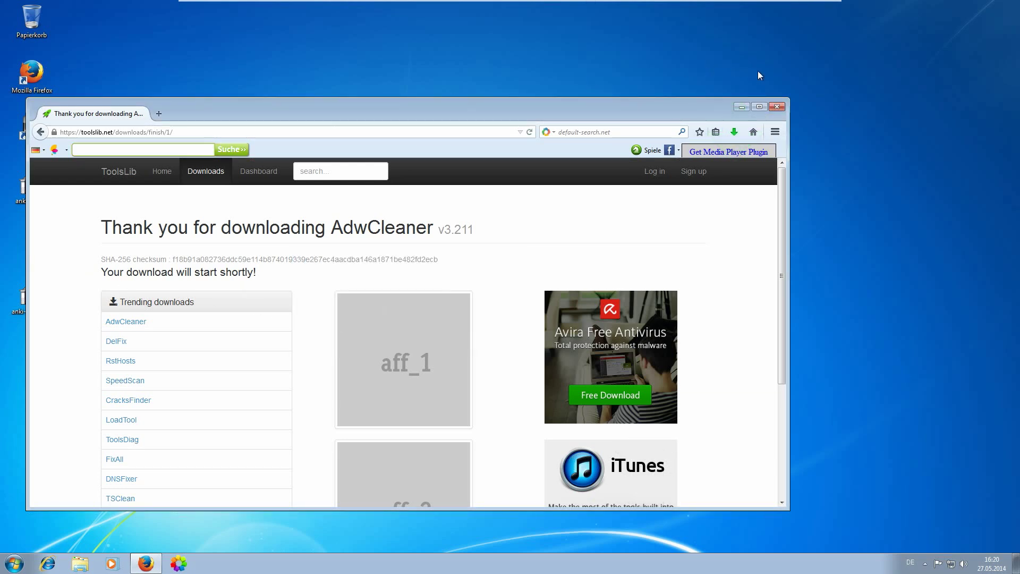
left_click(776, 106)
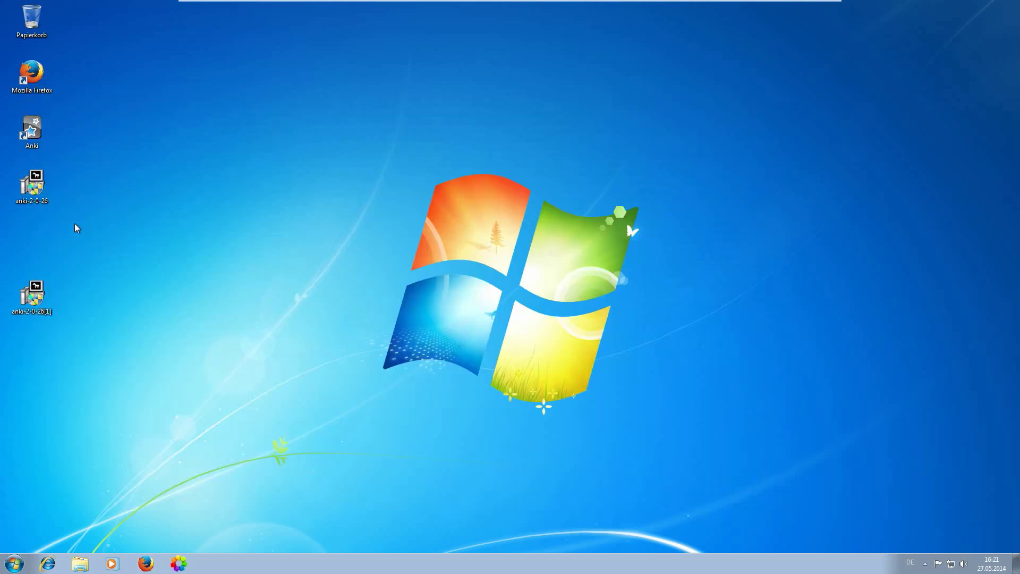
Run adwcleaner_3.211 from the Downloads folder with permission to make changes, and scan the computer for unwanted programs.
left_click(80, 563)
left_click(244, 187)
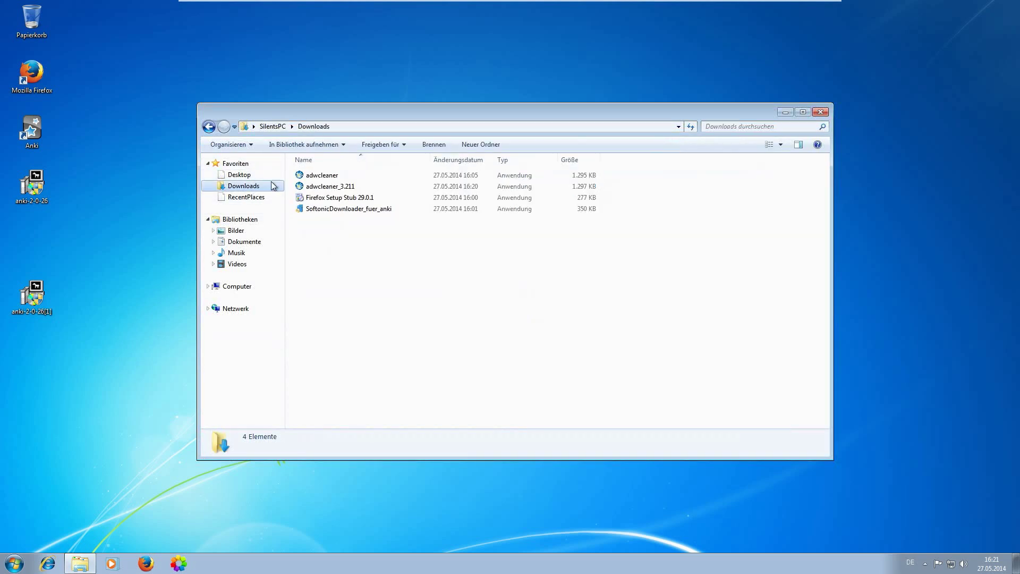
double_click(343, 187)
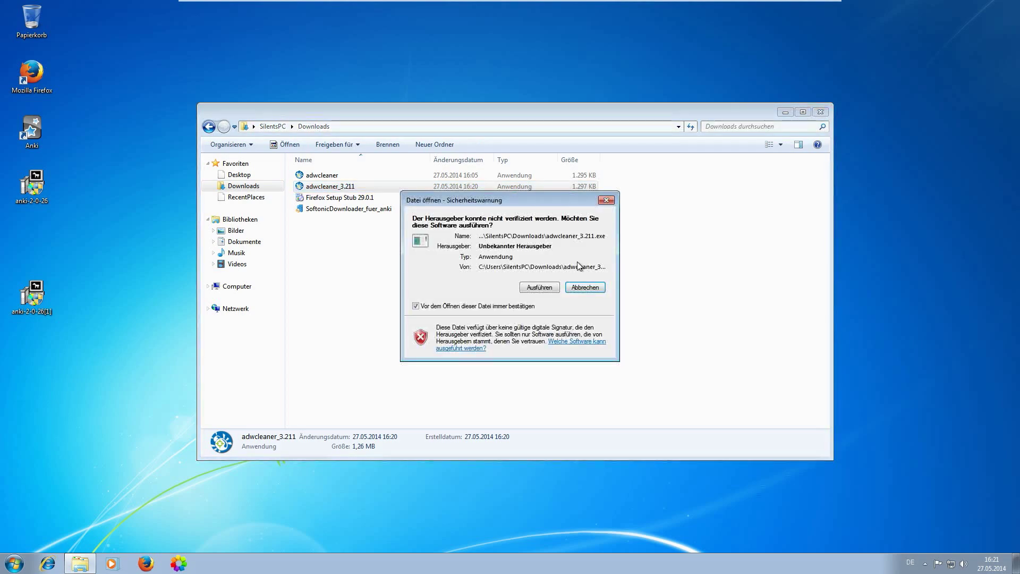
left_click(537, 292)
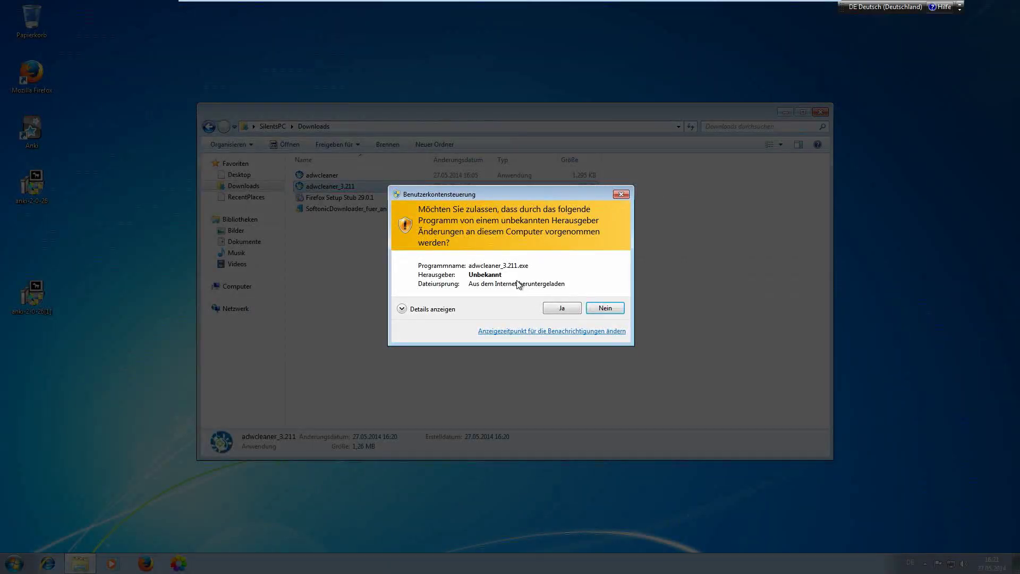
left_click(562, 308)
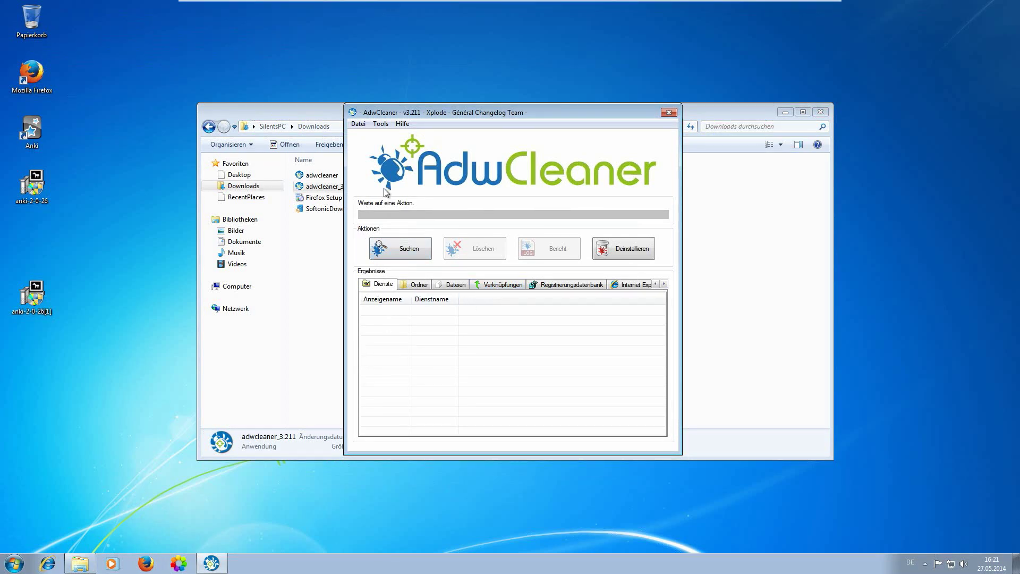
left_click(390, 259)
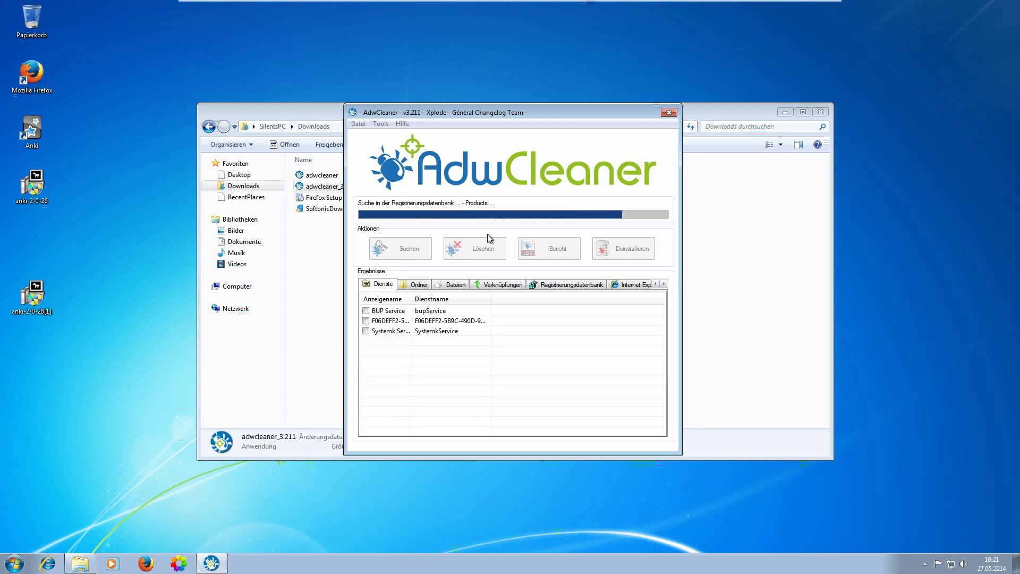
Review the scan results for folders, files, shortcuts, registry, Internet Explorer, Firefox and Chrome.
left_click(408, 286)
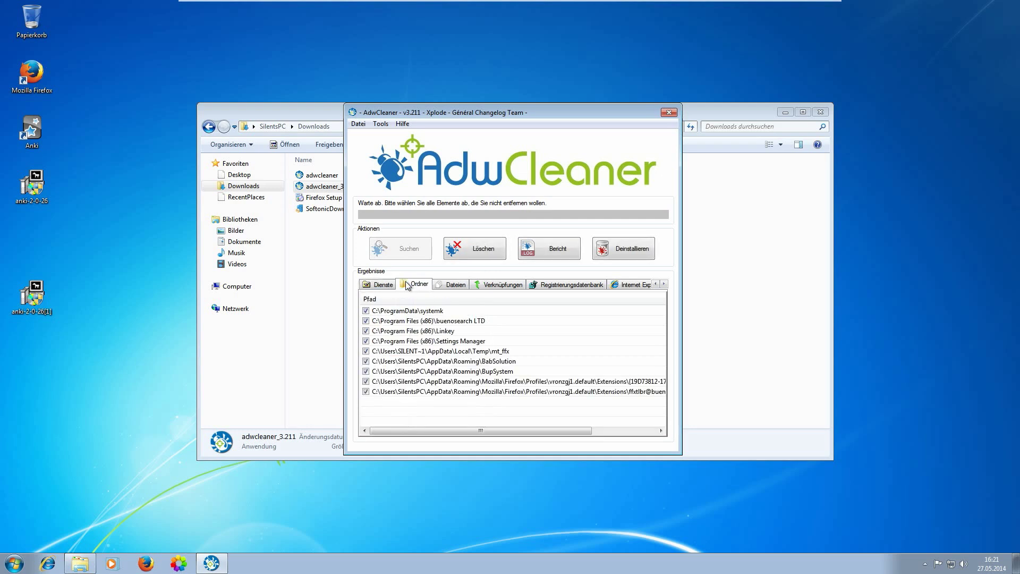
left_click(457, 288)
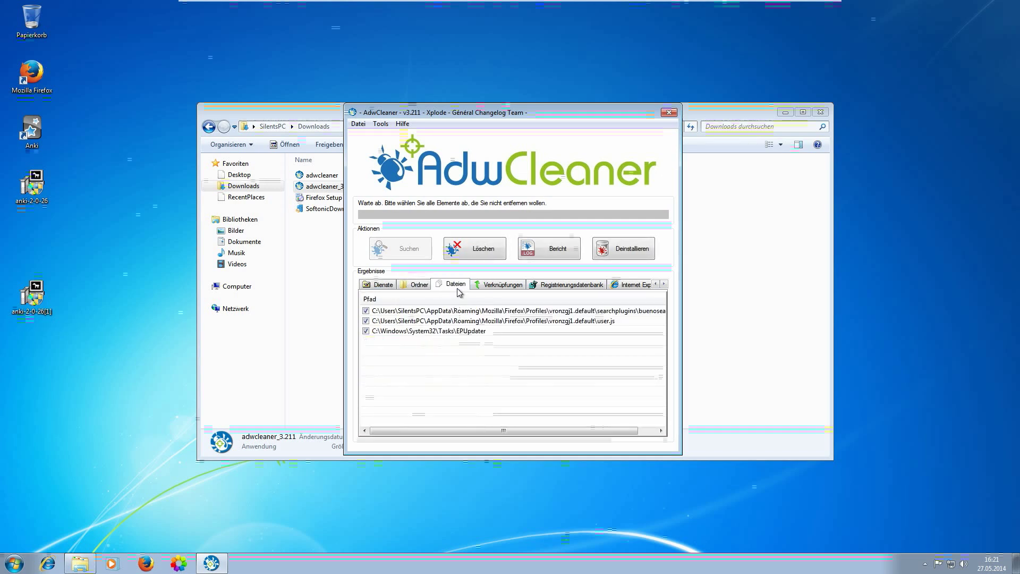
left_click(494, 290)
left_click(548, 288)
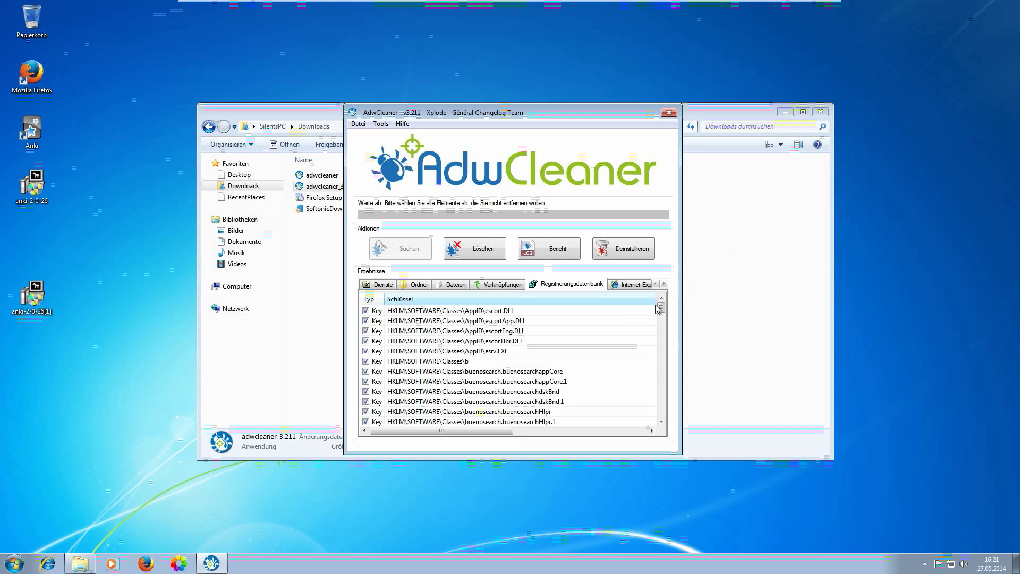
left_click_drag(665, 307, 628, 295)
left_click(635, 287)
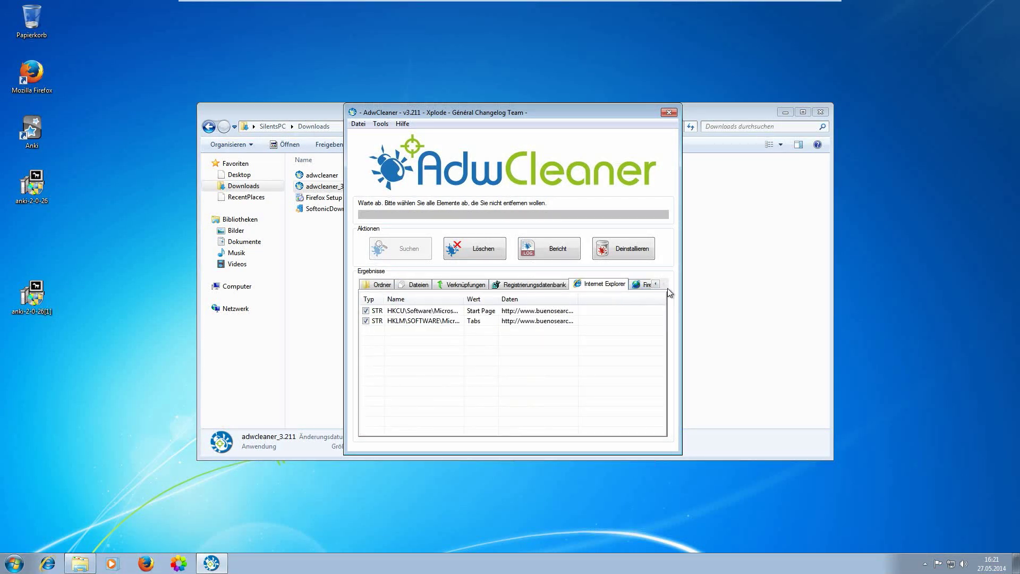
left_click(643, 286)
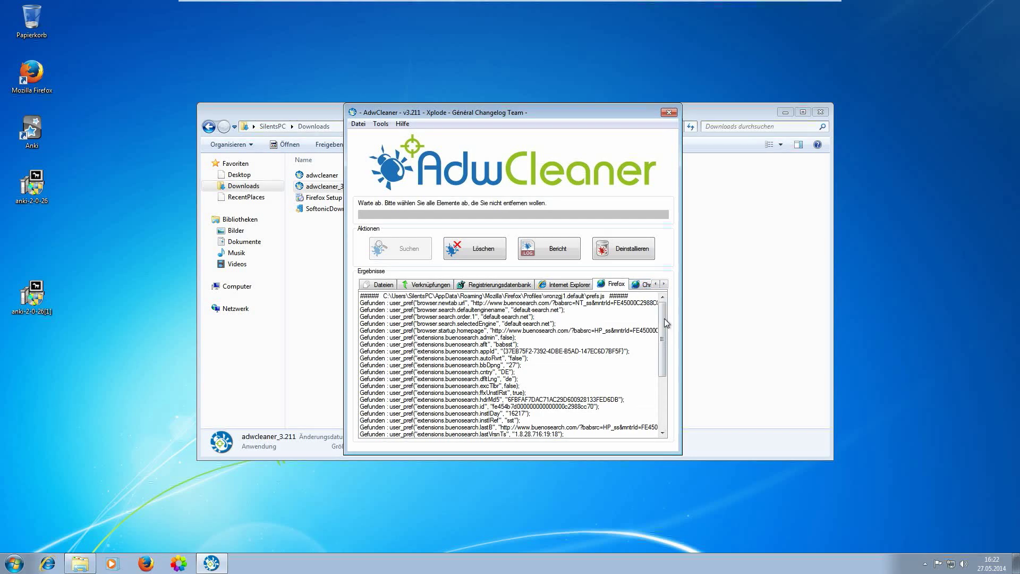
left_click_drag(664, 318, 664, 372)
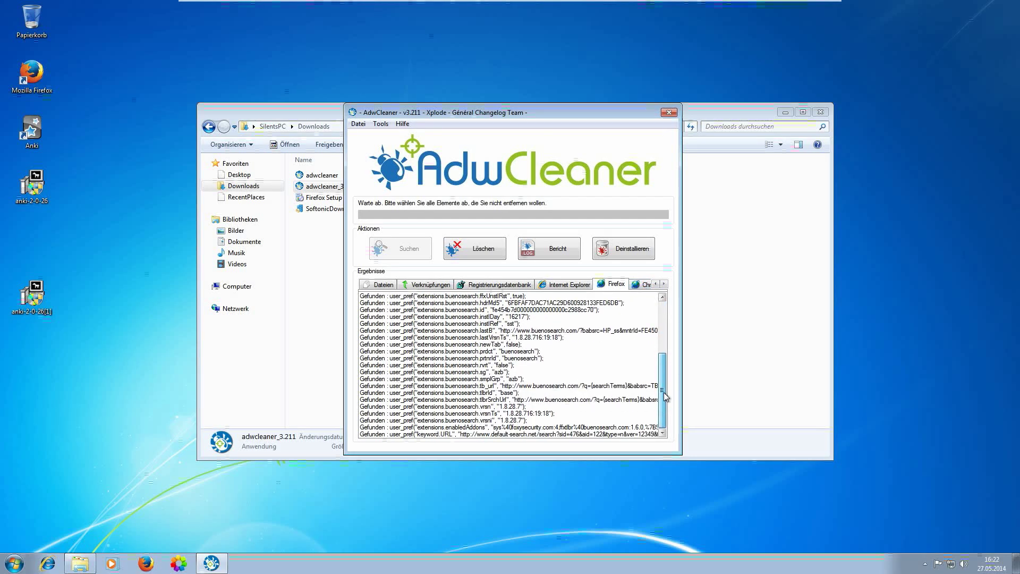
left_click(646, 286)
left_click(579, 285)
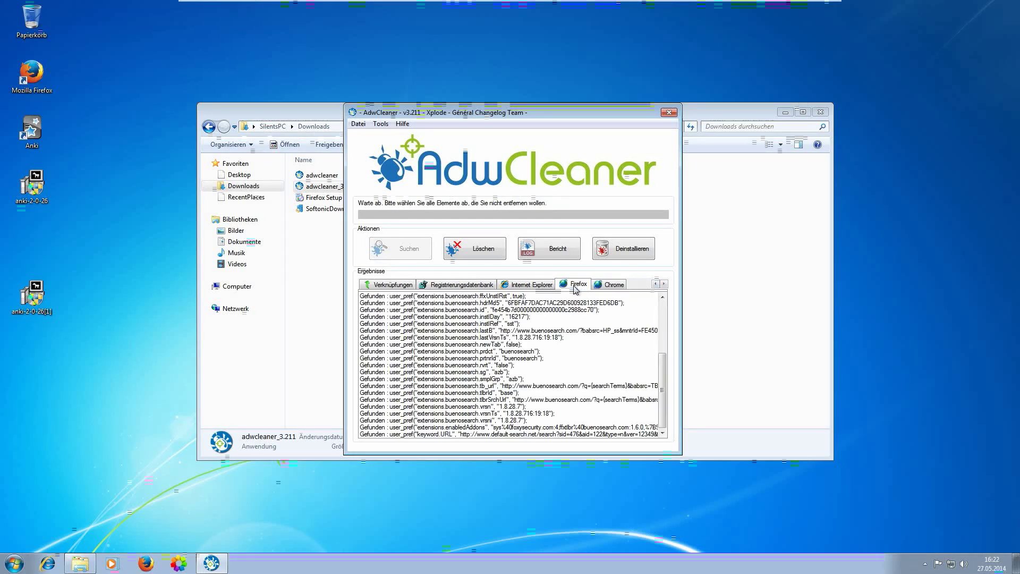
left_click(444, 284)
left_click(405, 287)
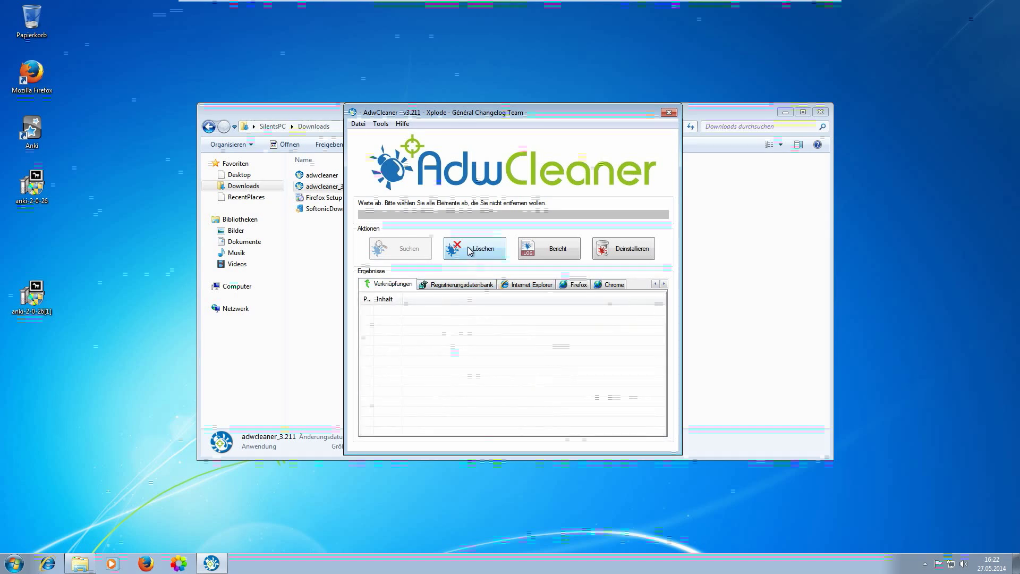
Try to delete all detected items, agreeing to close all programs, and dismiss the program error dialog.
left_click(470, 251)
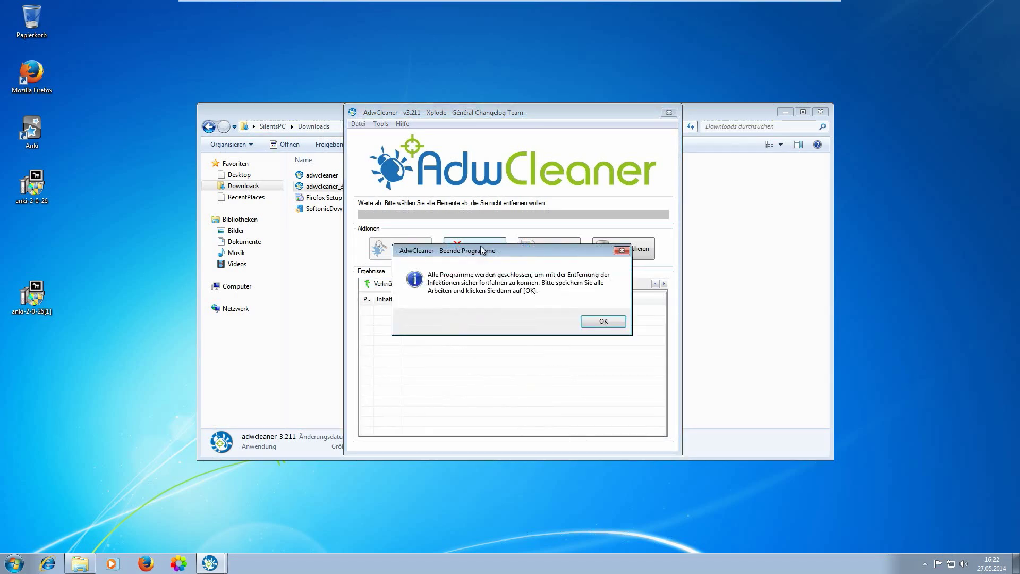
left_click(604, 322)
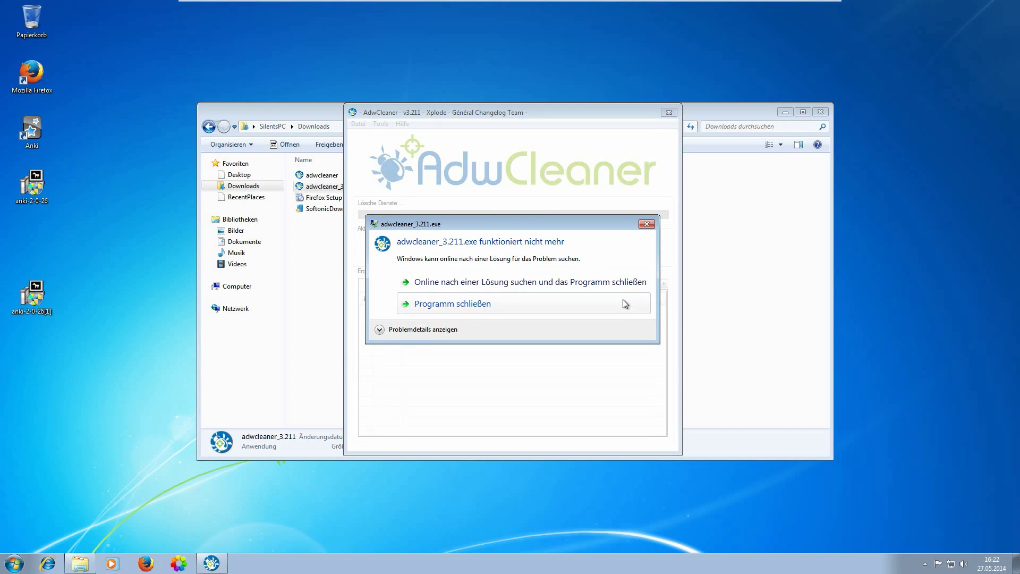
left_click(646, 224)
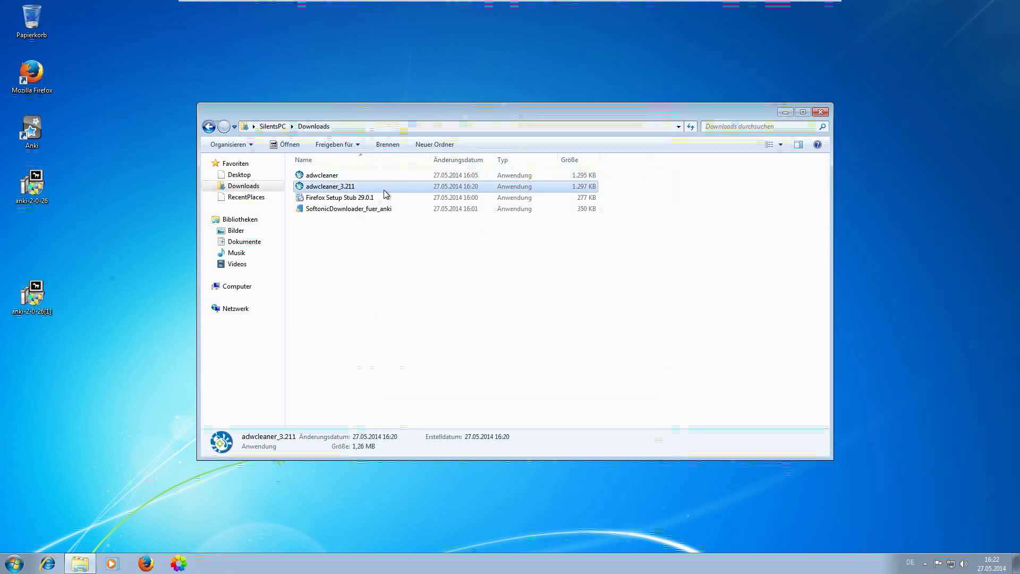
Run adwcleaner_3.211 again with permission to make changes and repeat the scan.
double_click(385, 190)
left_click(537, 291)
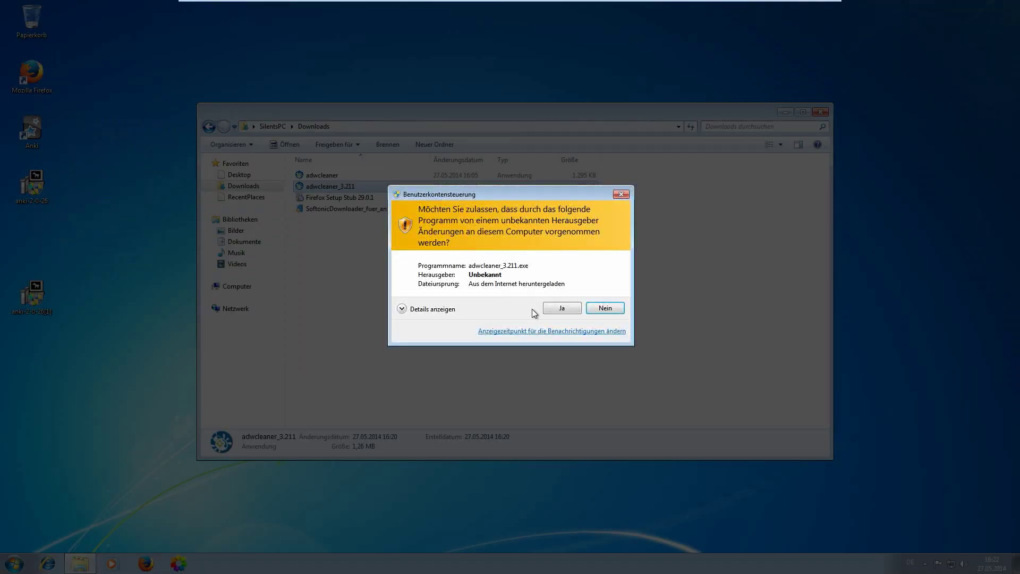
left_click(555, 308)
left_click(386, 253)
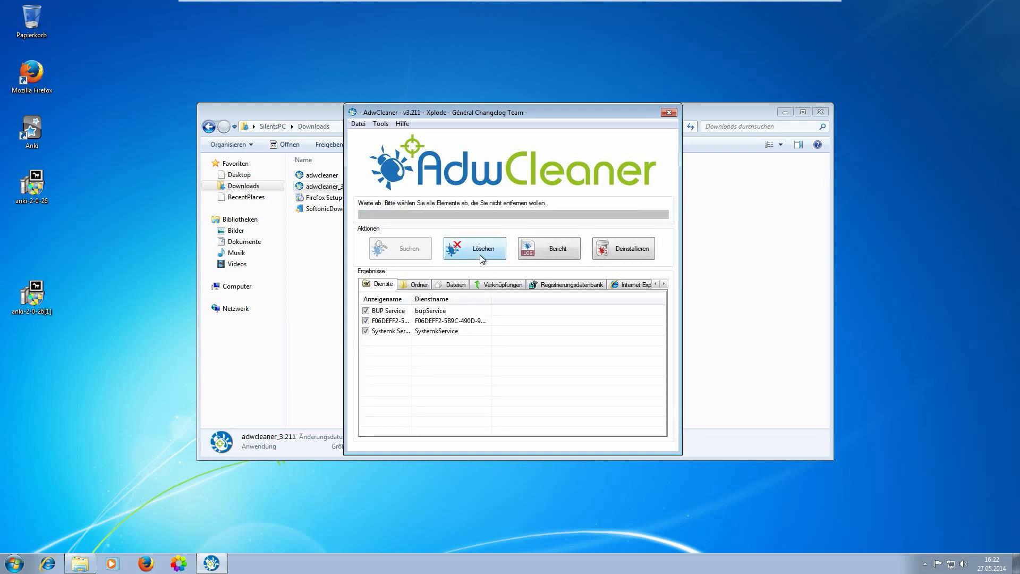
Delete all detected items, agreeing to close all programs and restart the computer.
left_click(480, 254)
left_click(603, 322)
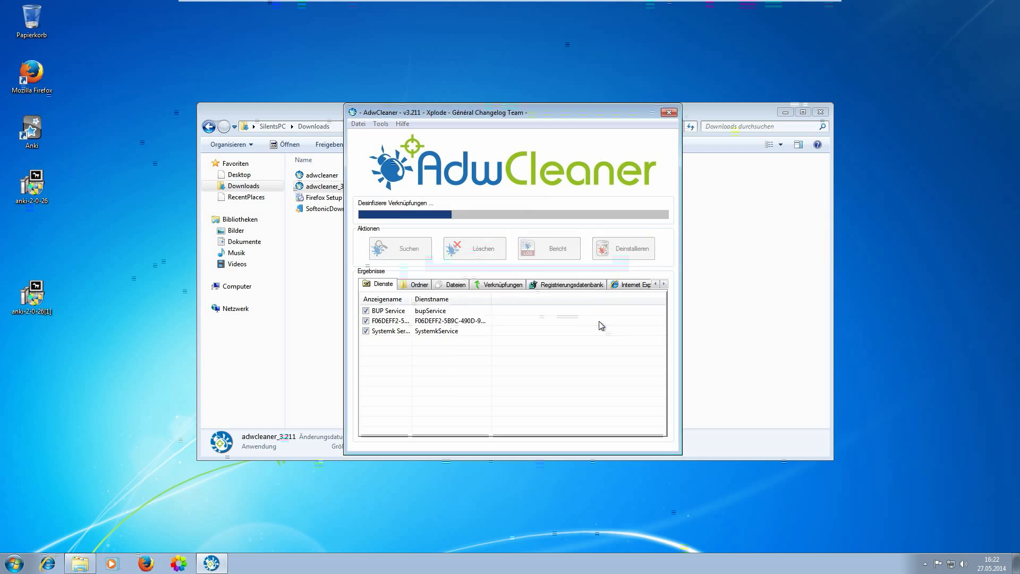
left_click(610, 406)
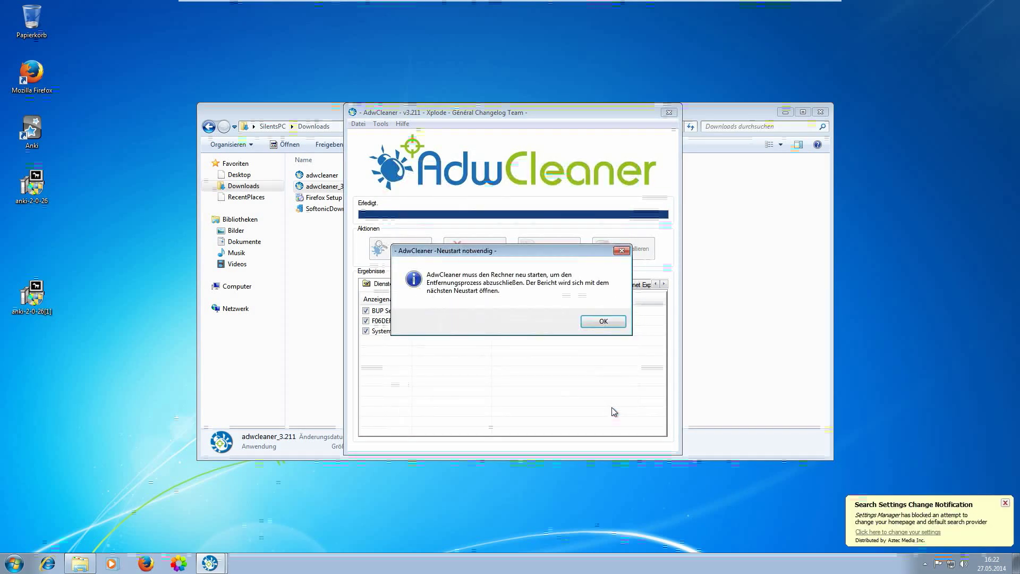
left_click(605, 322)
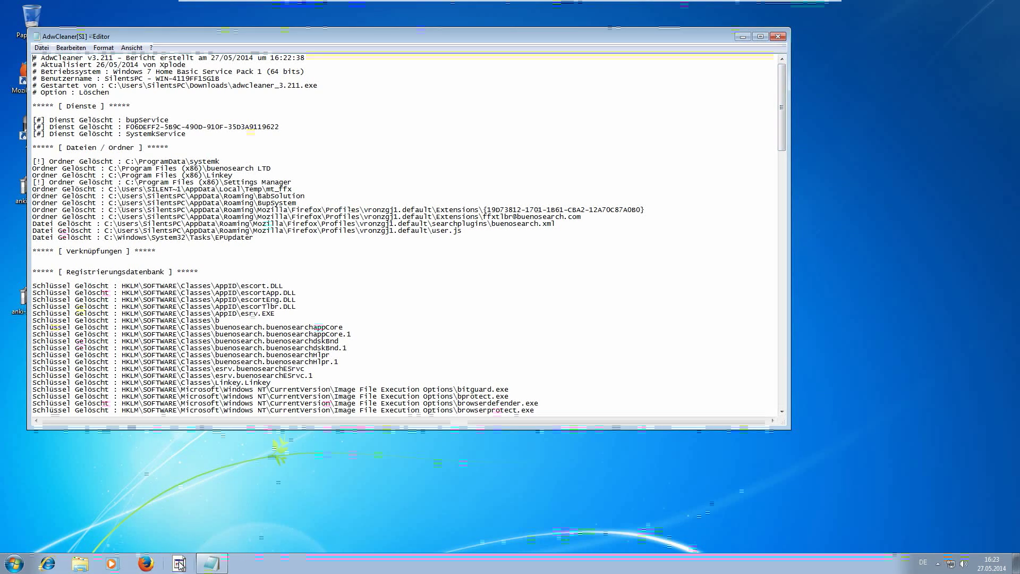
Close the AdwCleaner report and unpin the leftover "Browse and Search the Internet" shortcut from the taskbar.
left_click(777, 37)
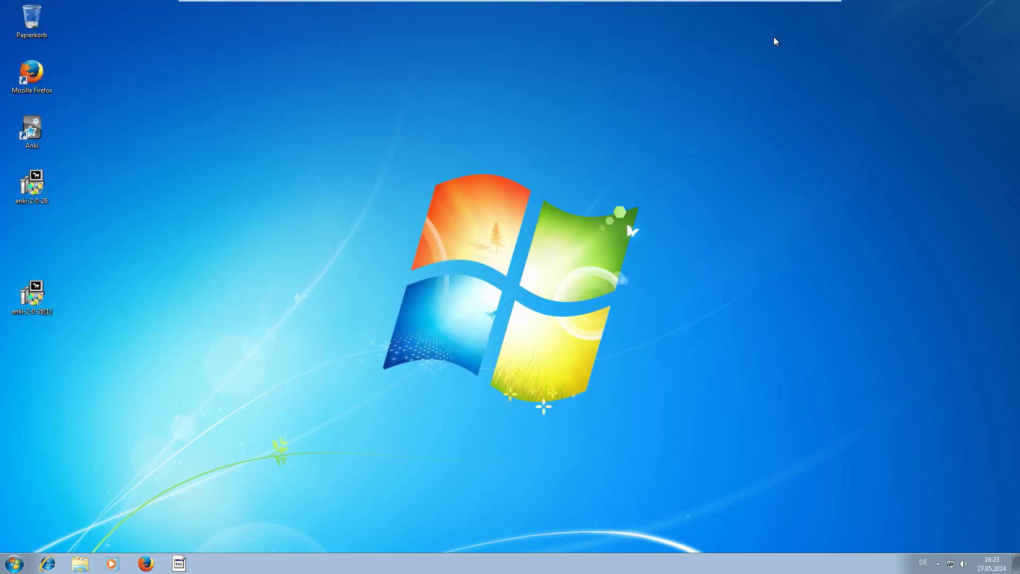
right_click(180, 561)
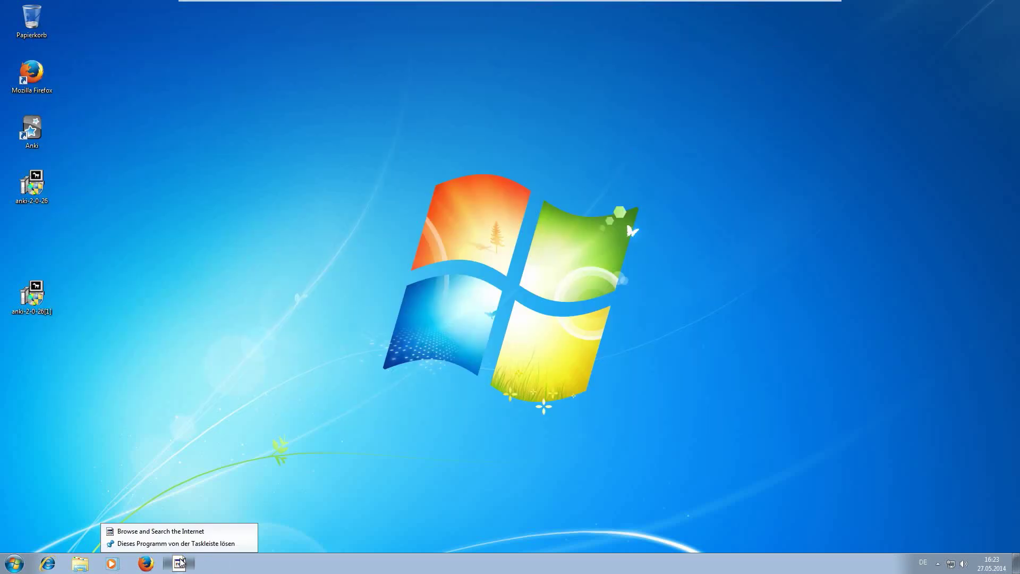
left_click(177, 543)
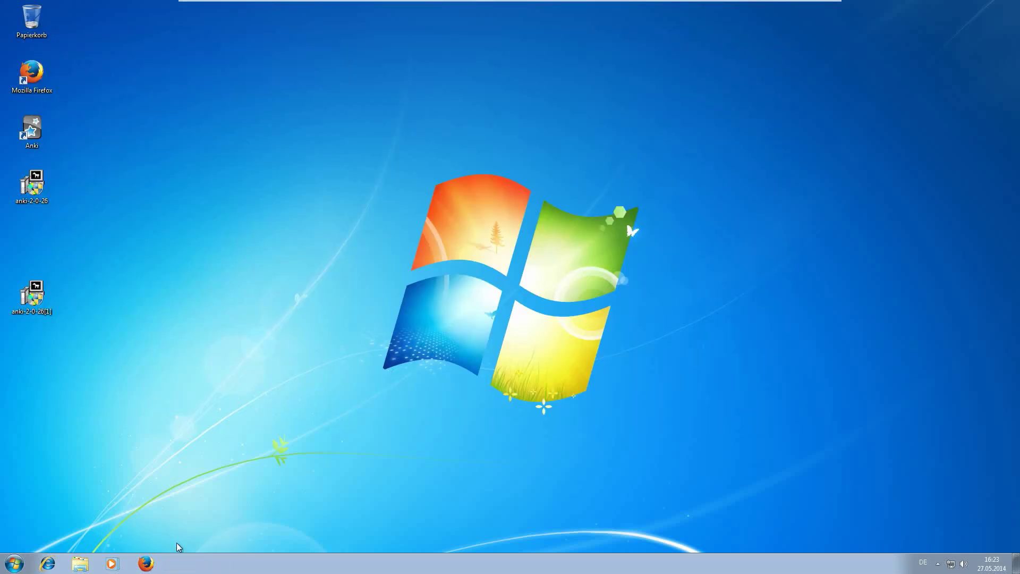
Check the start pages of Firefox and Internet Explorer, declining Internet Explorer as default browser, and close both.
double_click(46, 78)
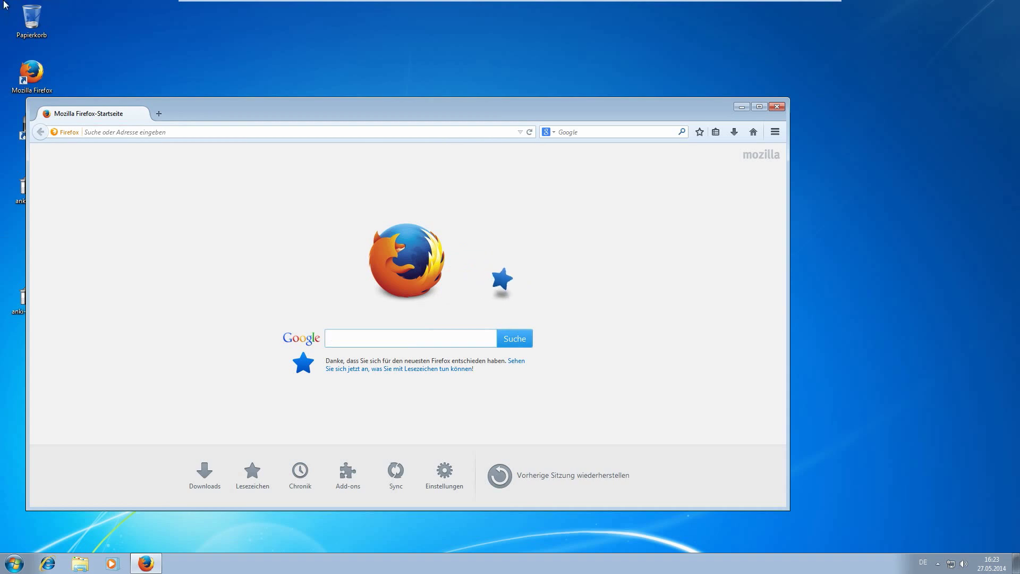
left_click(777, 107)
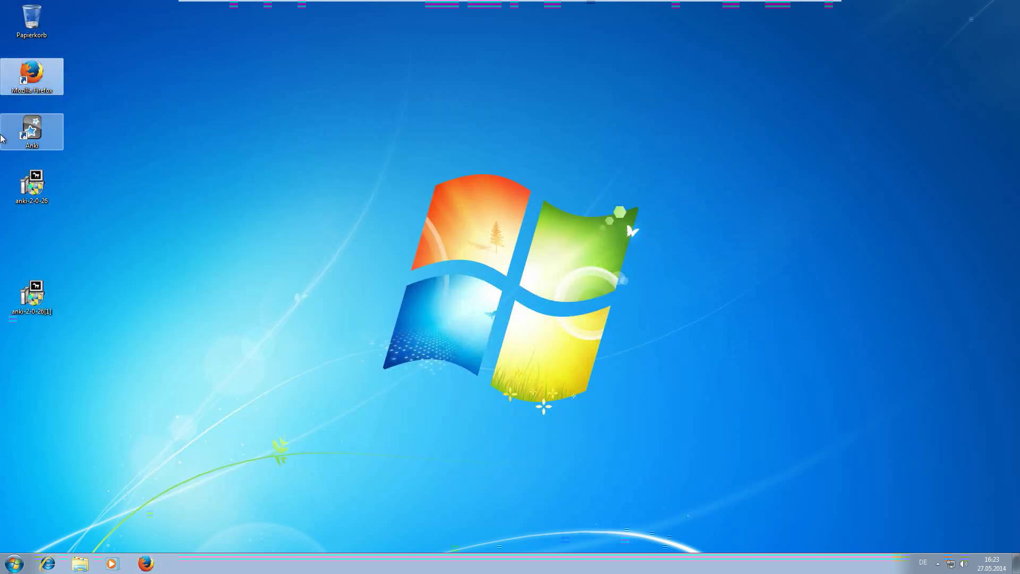
left_click(47, 562)
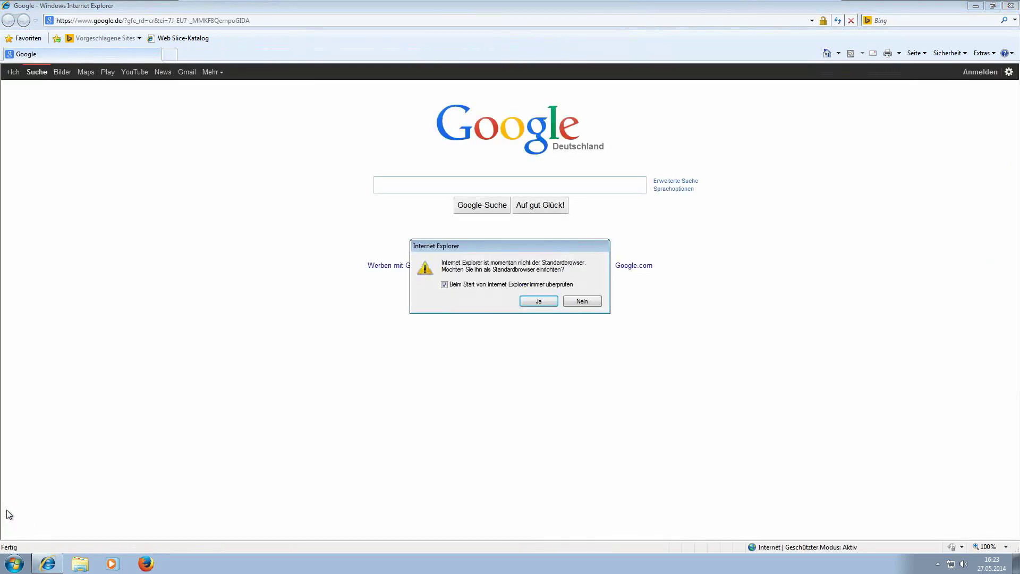
left_click(582, 300)
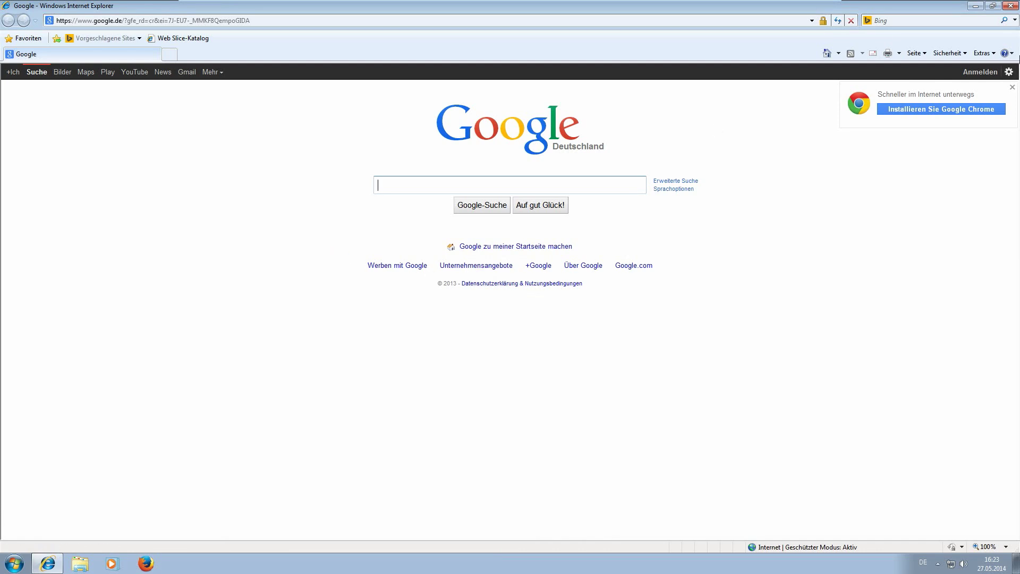
left_click(1010, 7)
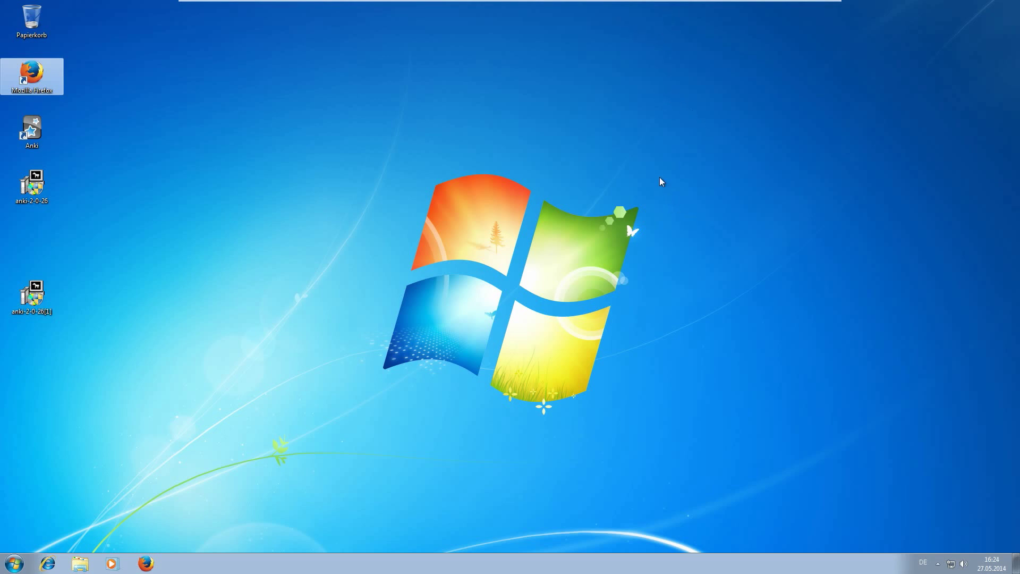
right_click(754, 182)
left_click(833, 59)
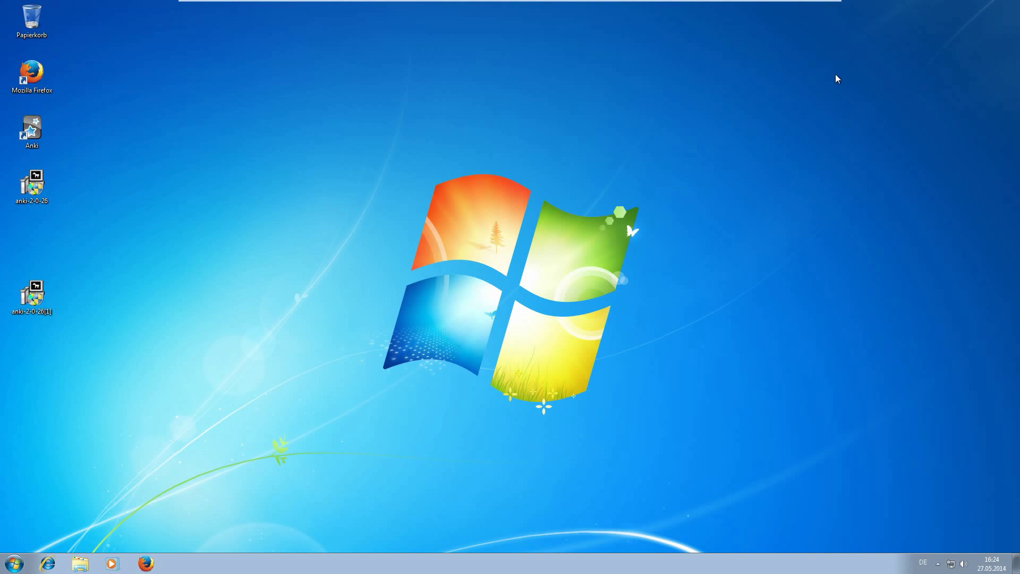